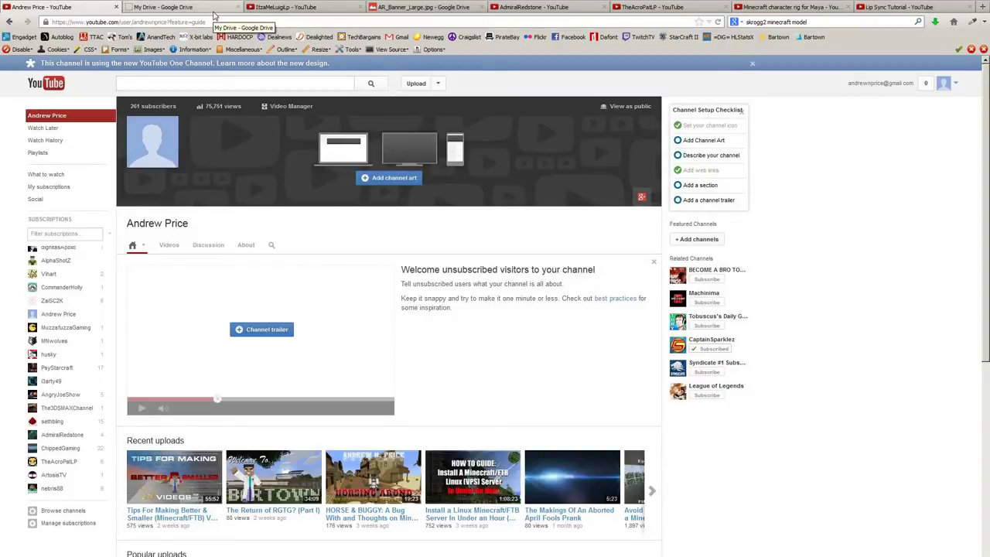
# Preview the Luigi banner and its channel page, then open AR_Banner_Large.jpg in Drive.
pyautogui.click(216, 12)
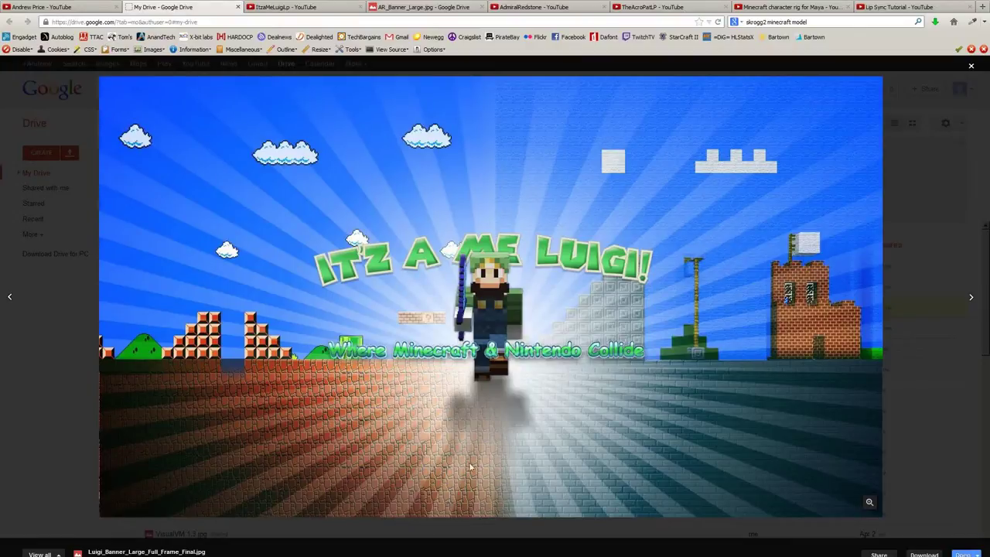
pyautogui.click(301, 9)
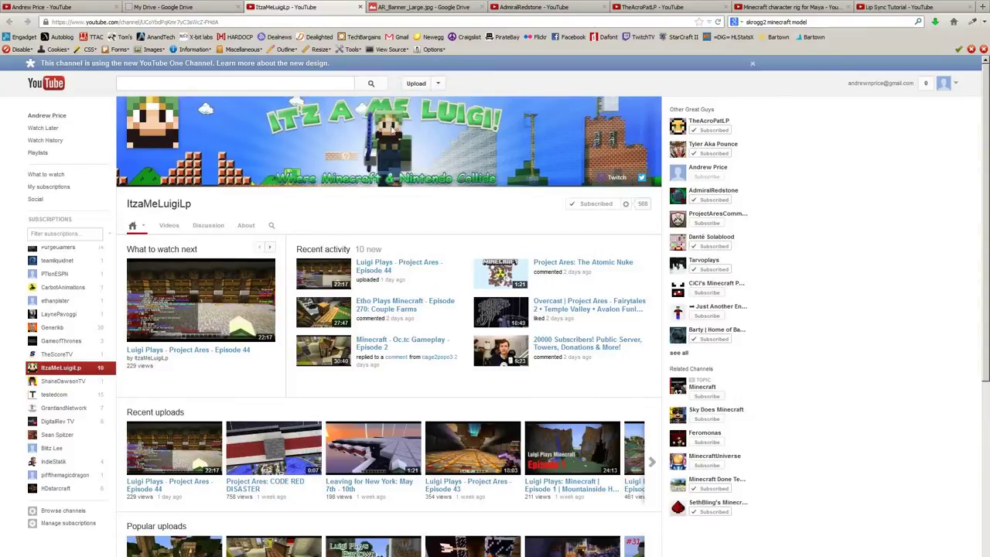
pyautogui.click(444, 9)
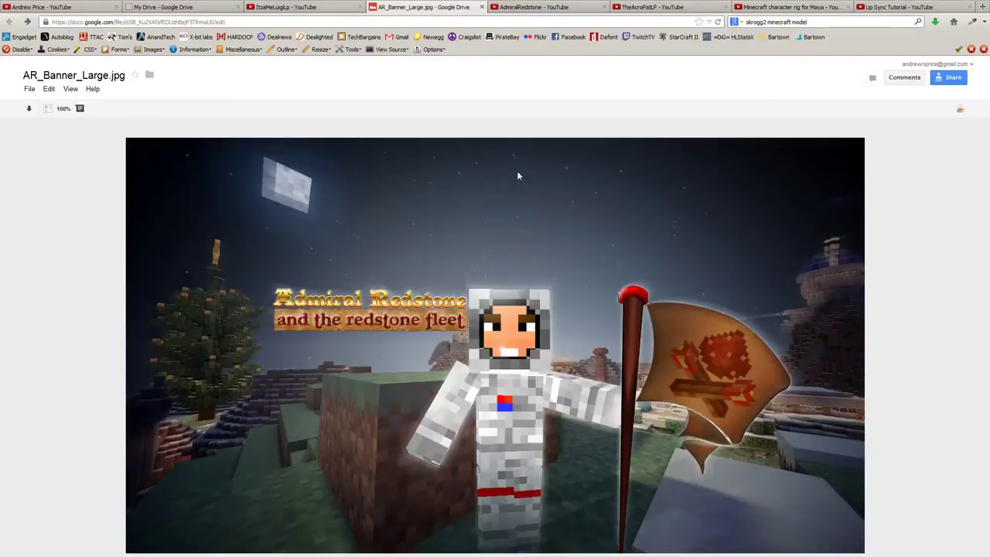
# Zoom into the AR_Banner_Large.jpg banner near the face, pan around, zoom out, and show its channel page.
pyautogui.click(515, 303)
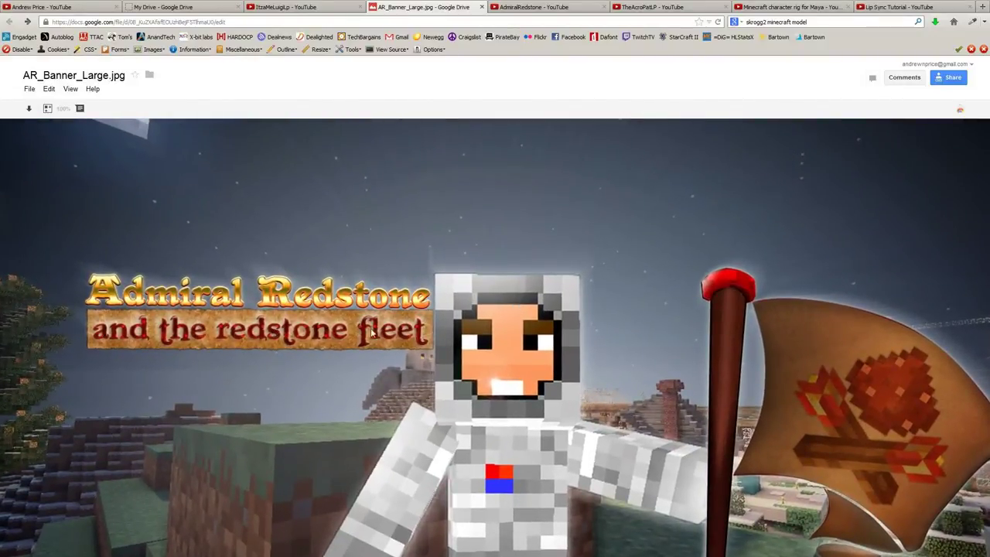
pyautogui.moveTo(479, 387); pyautogui.dragTo(584, 264)
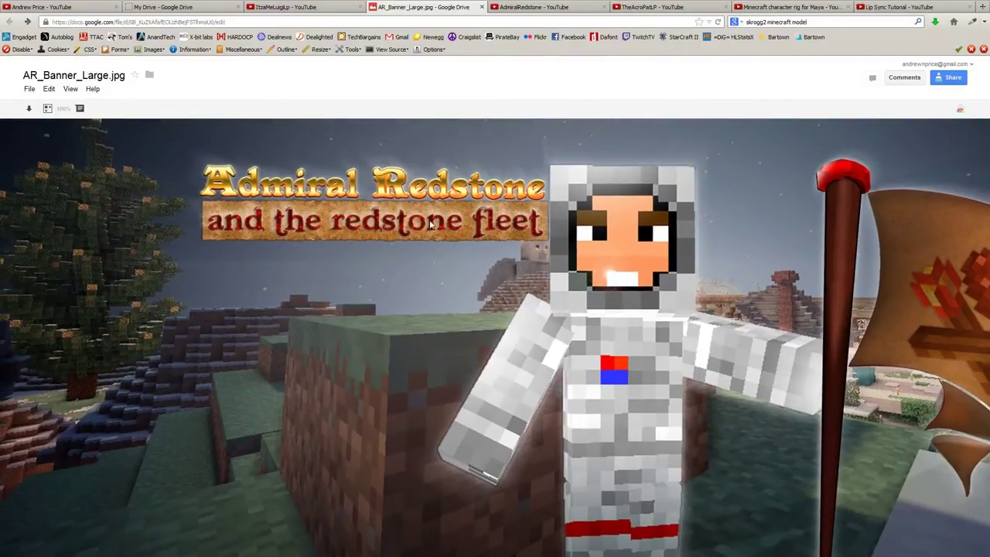
pyautogui.click(418, 296)
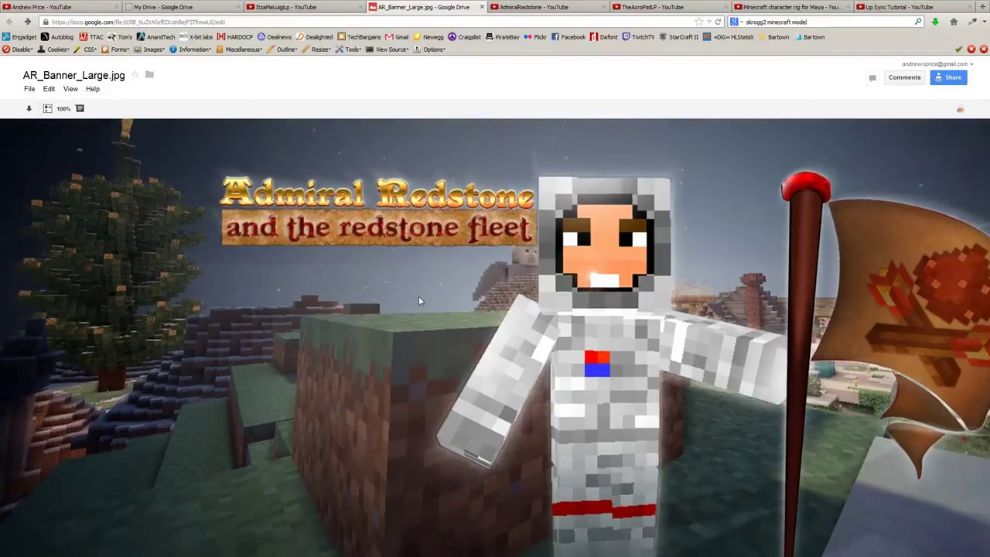
pyautogui.click(534, 7)
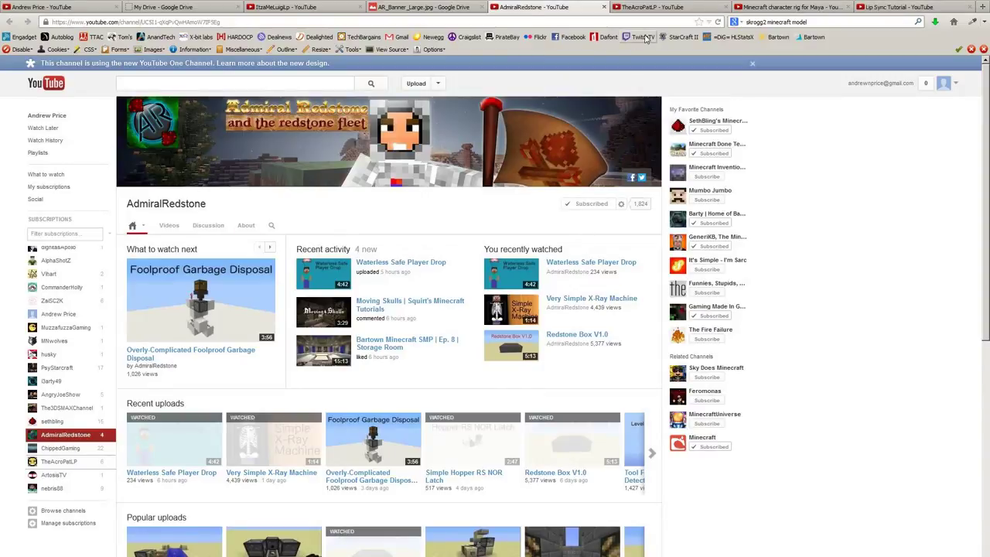
# Cycle through the channel pages and the AR banner image, ending on the Minecraft character rig for Maya video.
pyautogui.click(650, 7)
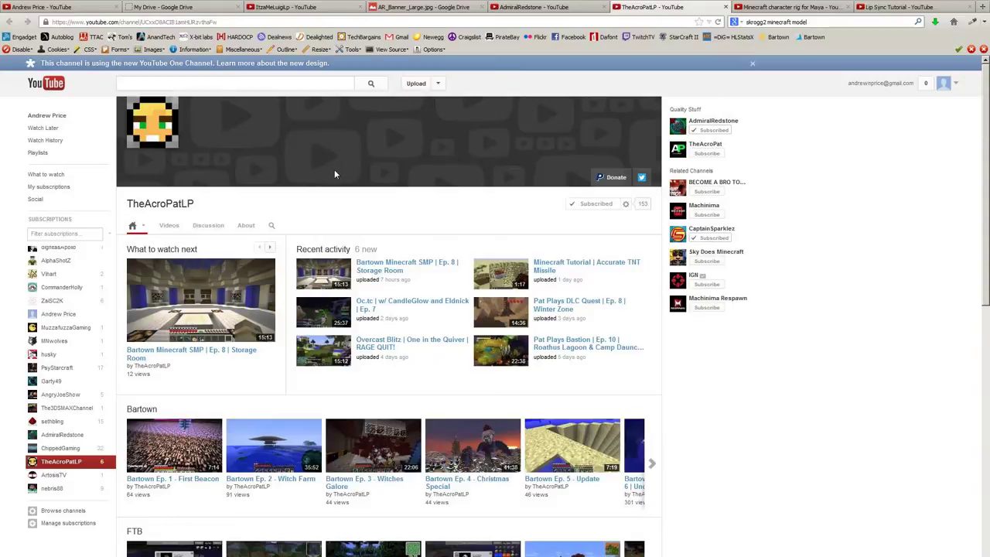
pyautogui.click(295, 9)
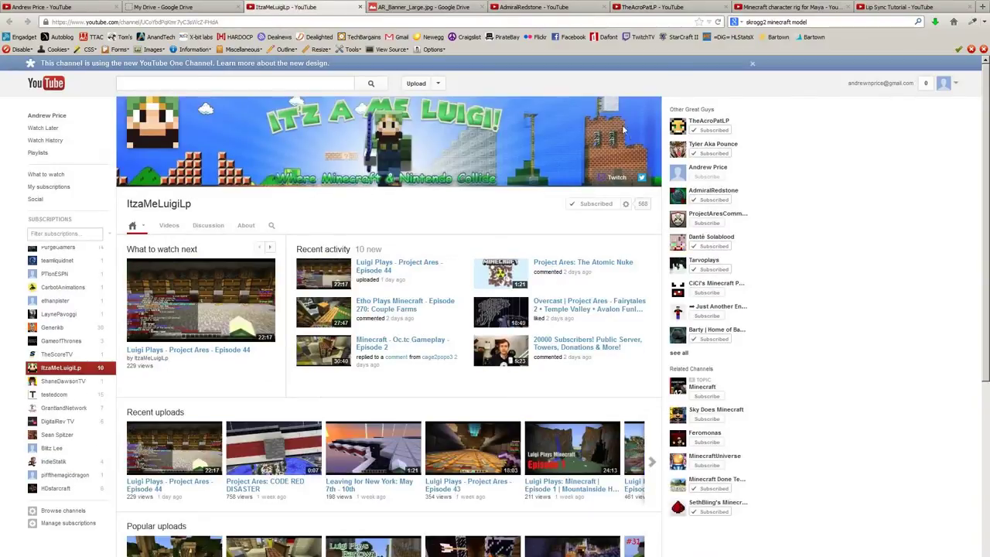
pyautogui.click(434, 11)
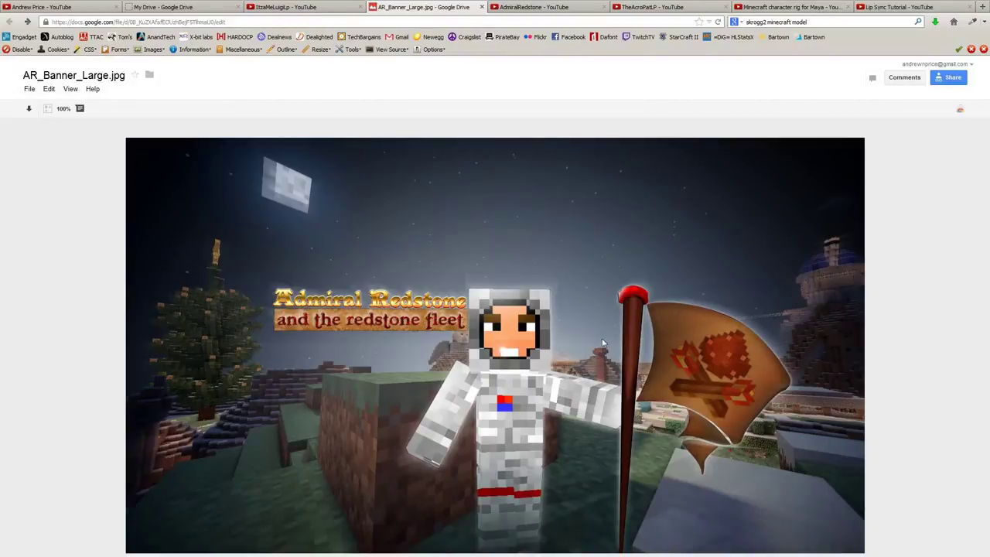
pyautogui.click(555, 9)
pyautogui.click(667, 8)
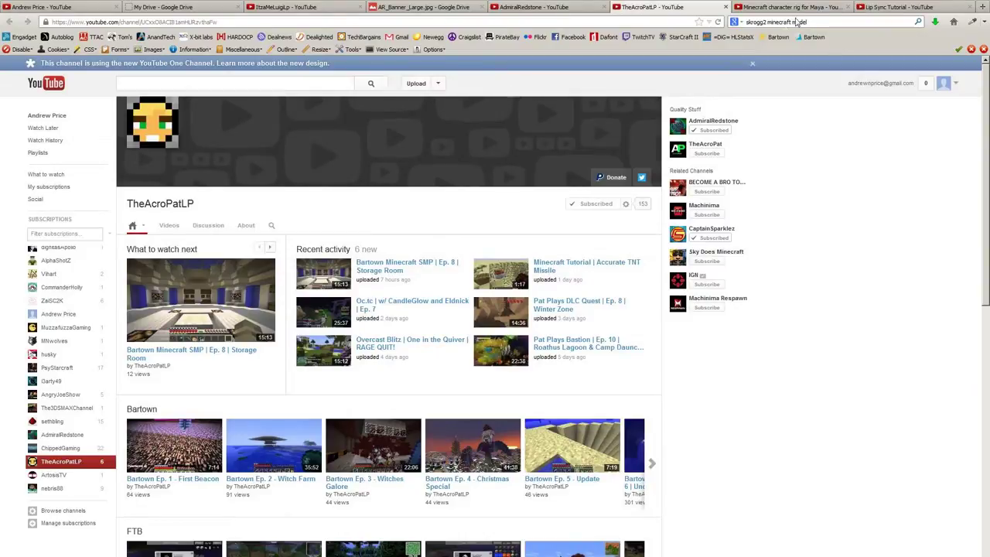
pyautogui.click(808, 9)
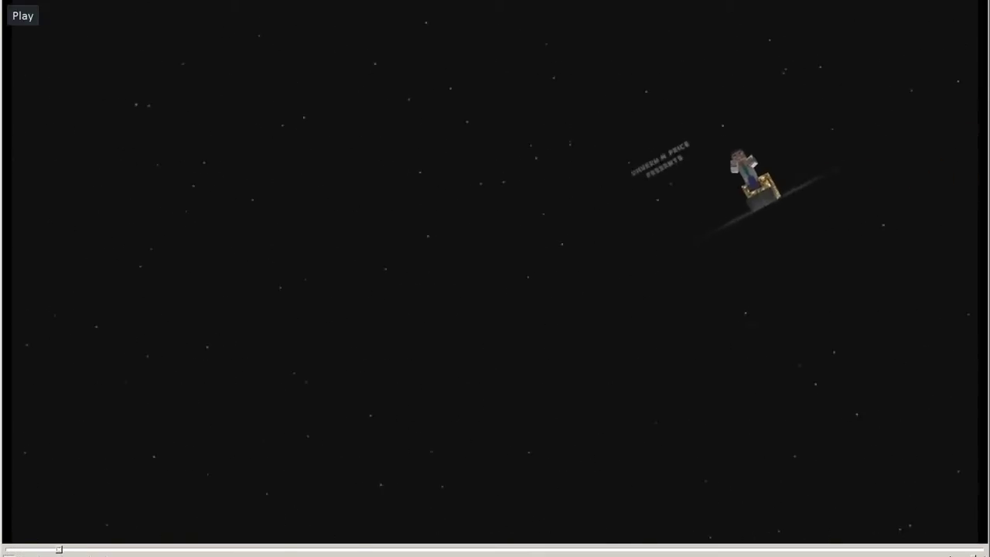
# Turn the intro clip's volume down to 0%.
pyautogui.press('9')
pyautogui.press('9')
pyautogui.press('9')
pyautogui.press('9')
pyautogui.press('9')
pyautogui.press('9')
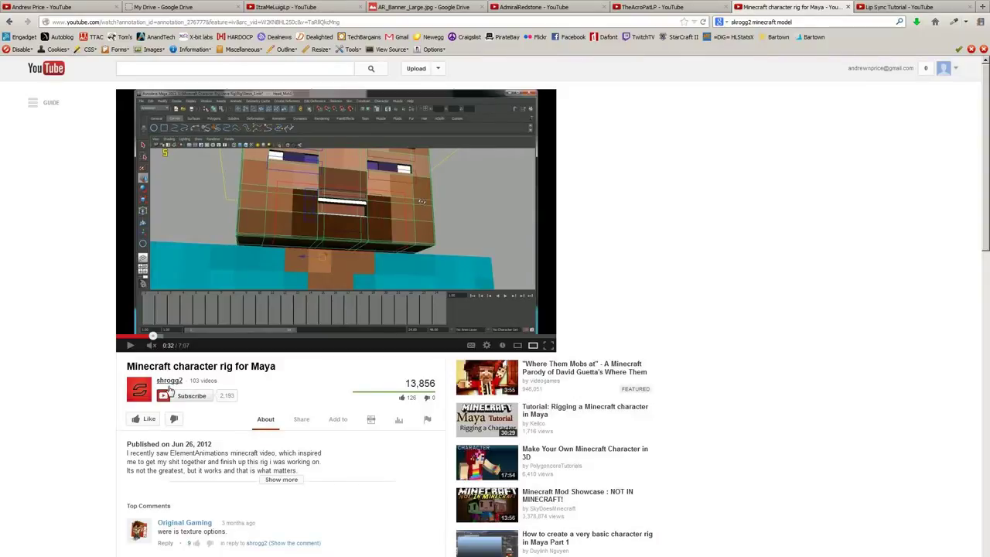
pyautogui.moveTo(336, 216)
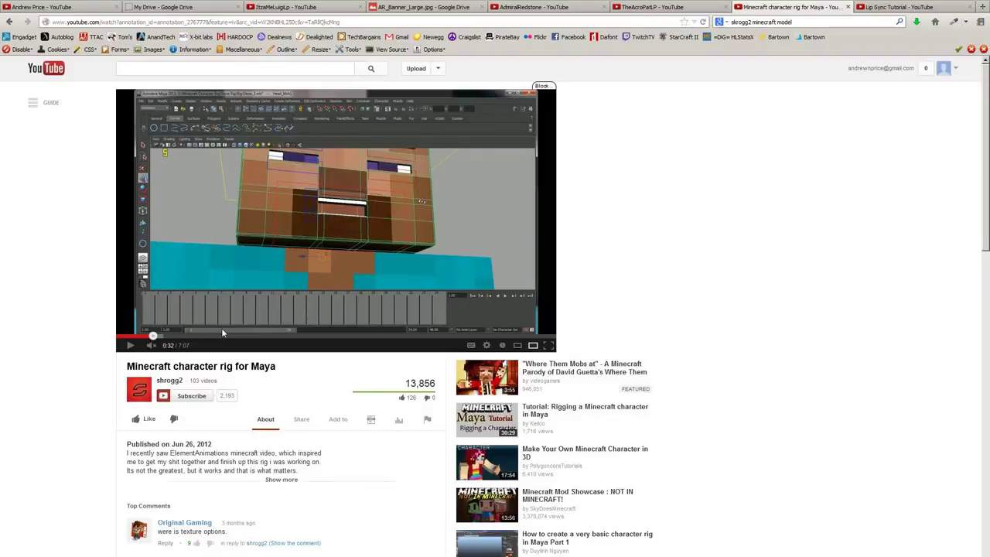
# Play the Maya rig video, pause it at 1:07, and move to the Lip Sync Tutorial video.
pyautogui.click(131, 345)
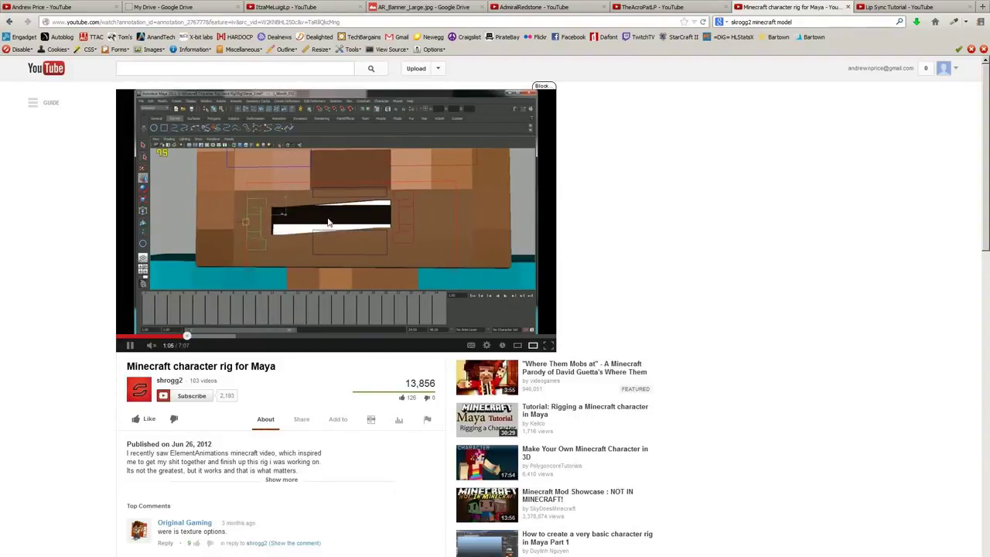
pyautogui.click(130, 345)
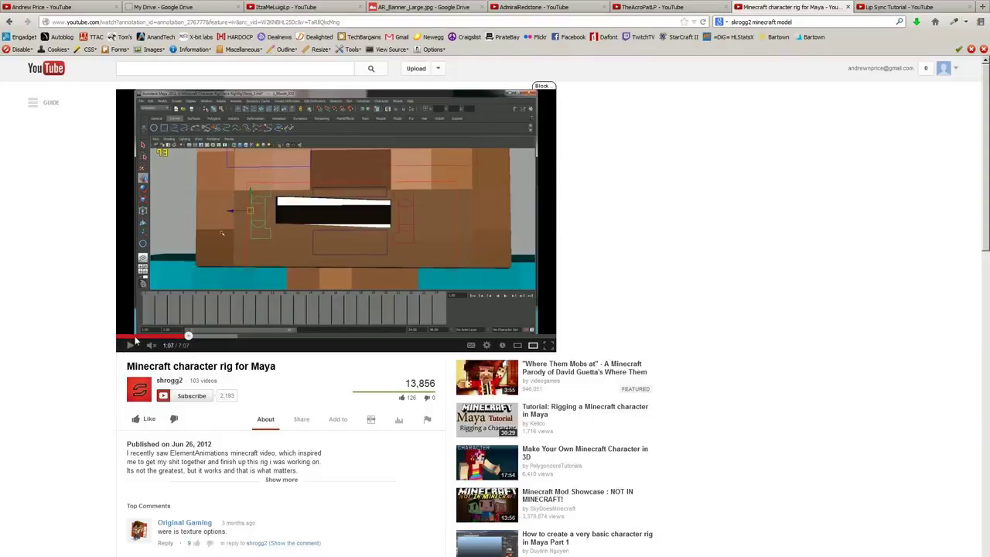
pyautogui.click(872, 8)
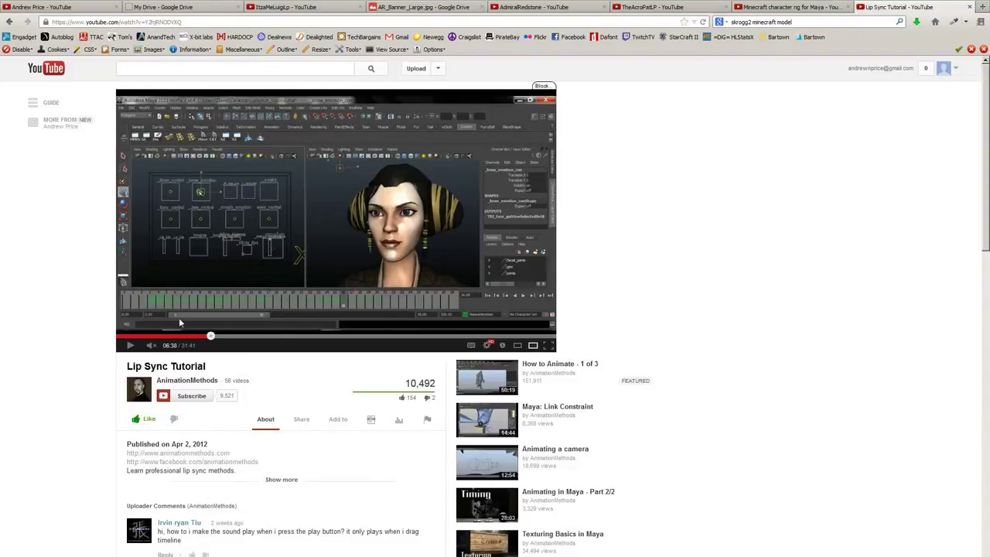
# Play the Lip Sync Tutorial, jump to about 2:36, scrub the playhead, and pause it.
pyautogui.click(129, 346)
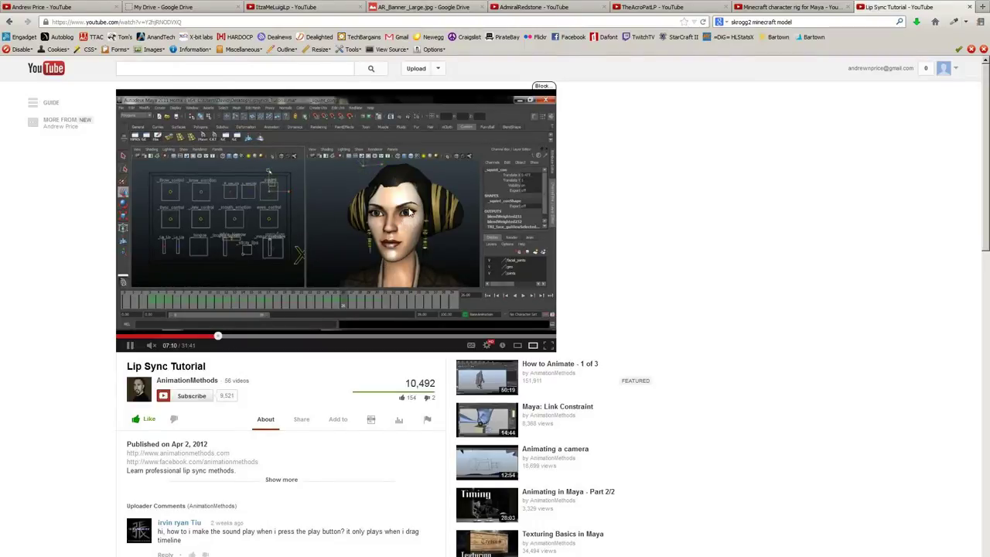
pyautogui.click(157, 338)
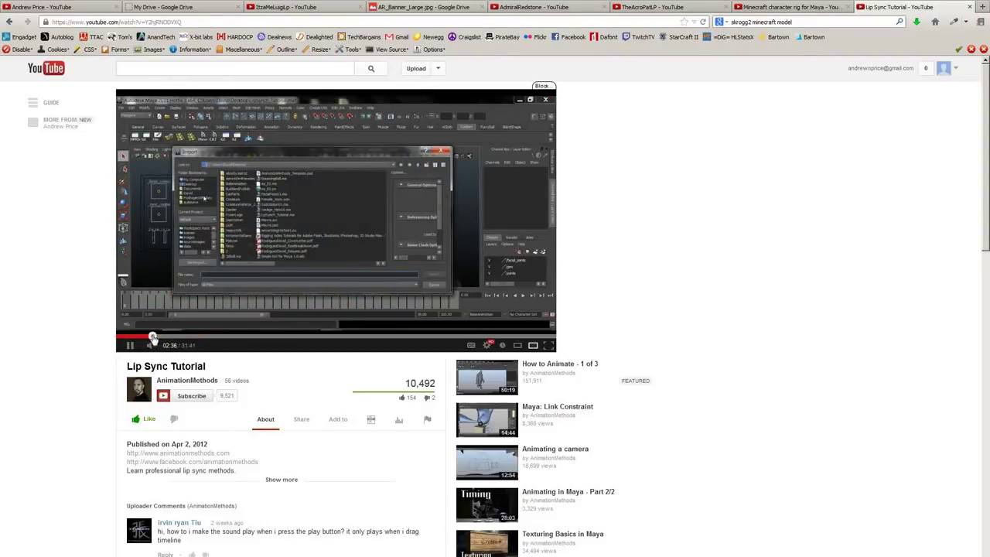
pyautogui.moveTo(152, 337); pyautogui.dragTo(140, 338)
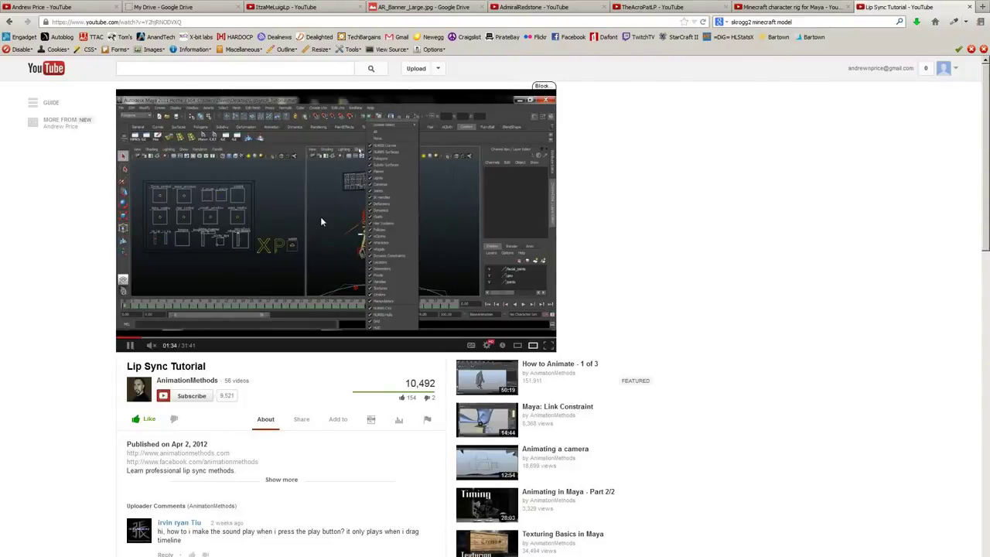
pyautogui.press('space')
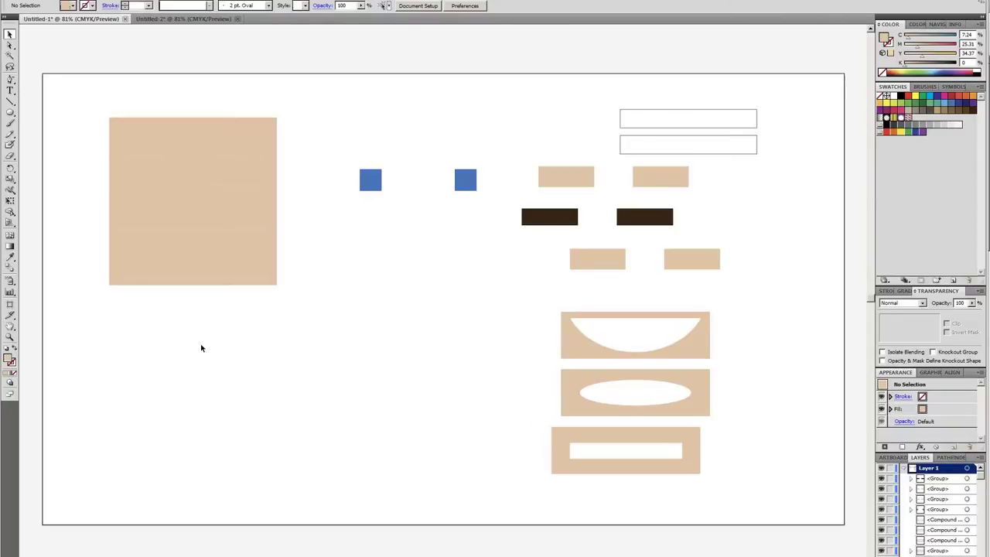
# Pull the lower and eye-area skin rectangles out of the face to reveal the white mouth and eyes.
pyautogui.click(225, 271)
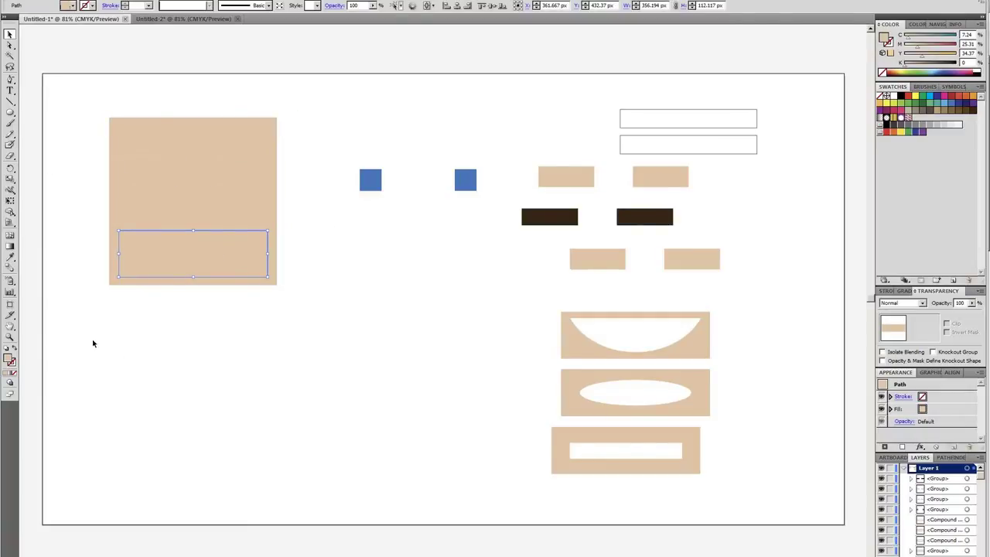
pyautogui.moveTo(190, 267); pyautogui.dragTo(339, 468)
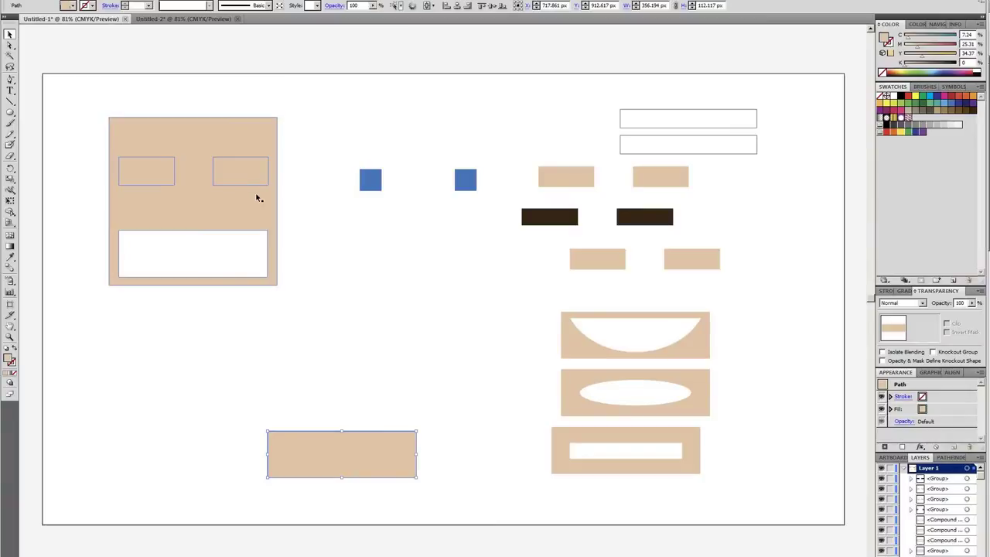
pyautogui.moveTo(248, 178); pyautogui.dragTo(395, 384)
pyautogui.click(228, 379)
# Place the blue pupils in the white eyes and the dark-brown brows above them.
pyautogui.moveTo(462, 184); pyautogui.dragTo(232, 175)
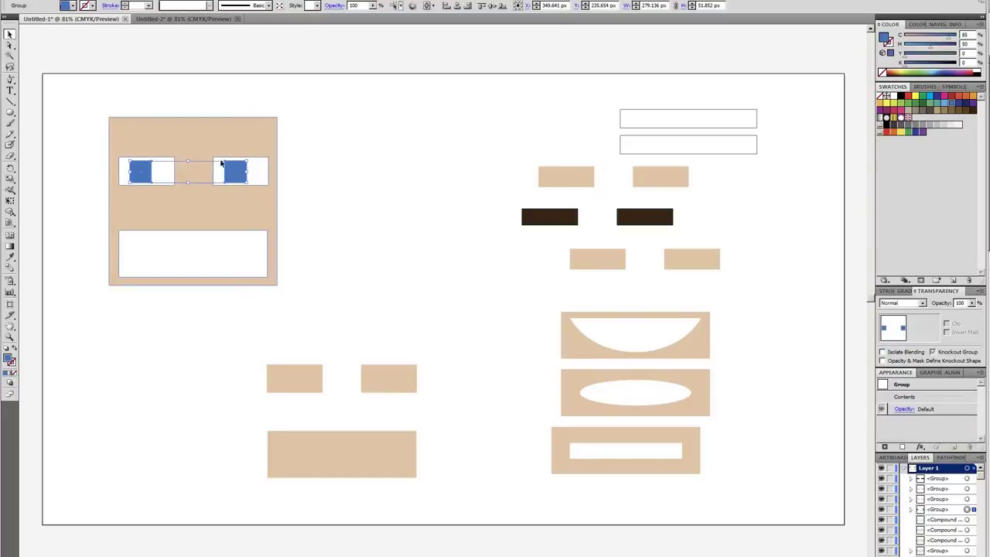
pyautogui.moveTo(561, 219)
pyautogui.mouseDown()
pyautogui.moveTo(122, 129)
pyautogui.moveTo(165, 152)
pyautogui.moveTo(162, 133)
pyautogui.mouseUp()
pyautogui.click(360, 240)
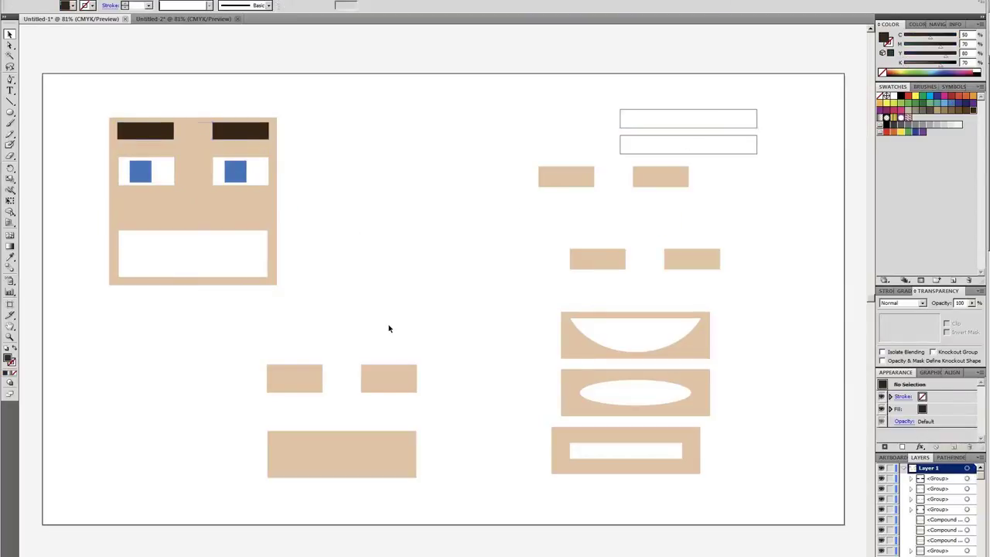
# Put the white teeth rectangles in the mouth and the tan lid pairs over the eyes.
pyautogui.moveTo(666, 144); pyautogui.dragTo(167, 266)
pyautogui.click(433, 243)
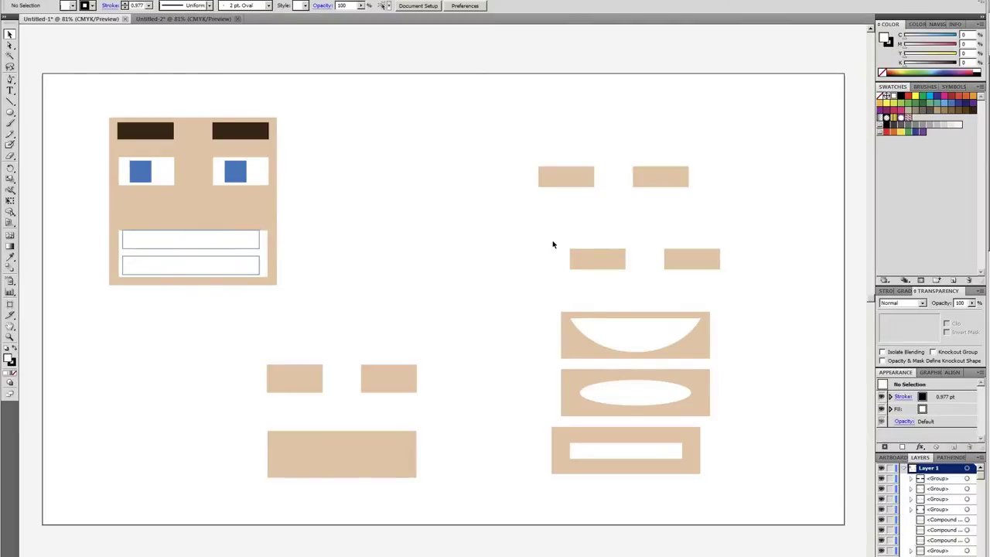
pyautogui.moveTo(563, 179)
pyautogui.mouseDown()
pyautogui.moveTo(478, 189)
pyautogui.moveTo(143, 190)
pyautogui.mouseUp()
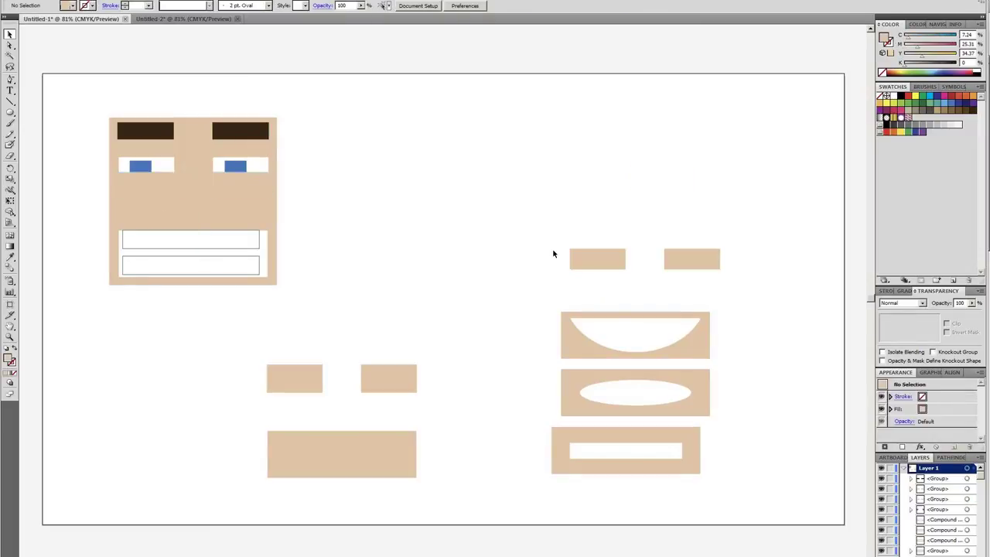
pyautogui.moveTo(593, 258)
pyautogui.mouseDown()
pyautogui.moveTo(188, 194)
pyautogui.moveTo(142, 166)
pyautogui.mouseUp()
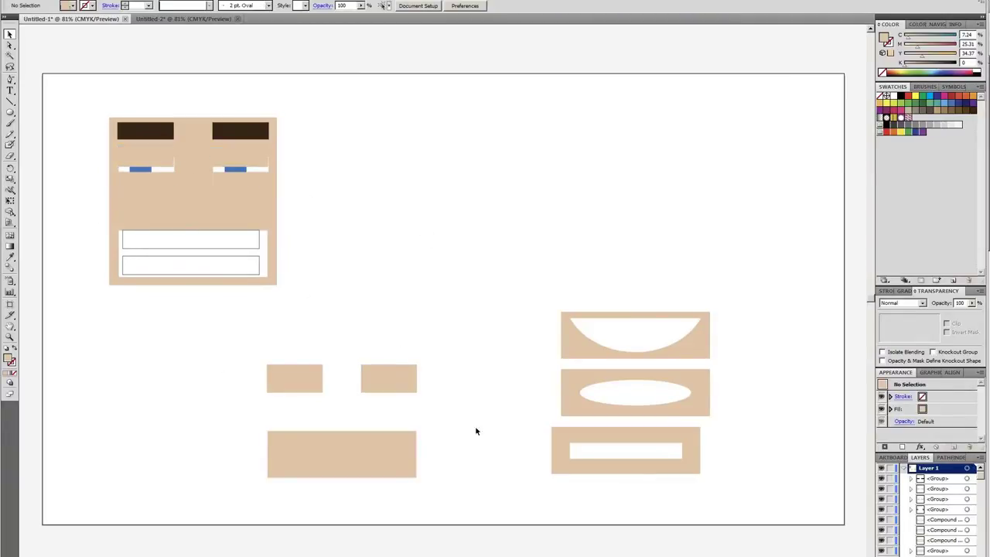
# Try the slit mouth piece on the face, pull it back off, and bring the curved grin over.
pyautogui.moveTo(647, 460); pyautogui.dragTo(216, 267)
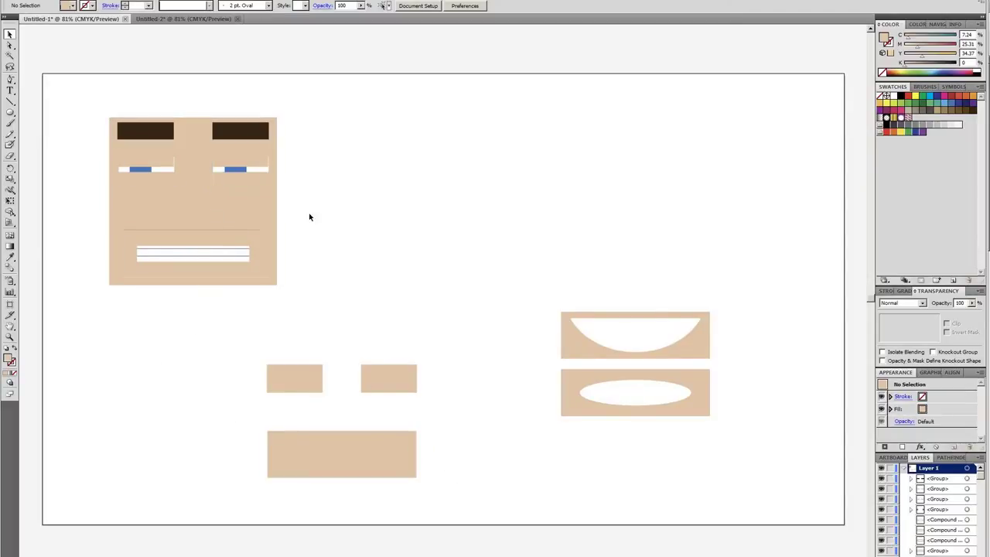
pyautogui.moveTo(202, 274); pyautogui.dragTo(484, 240)
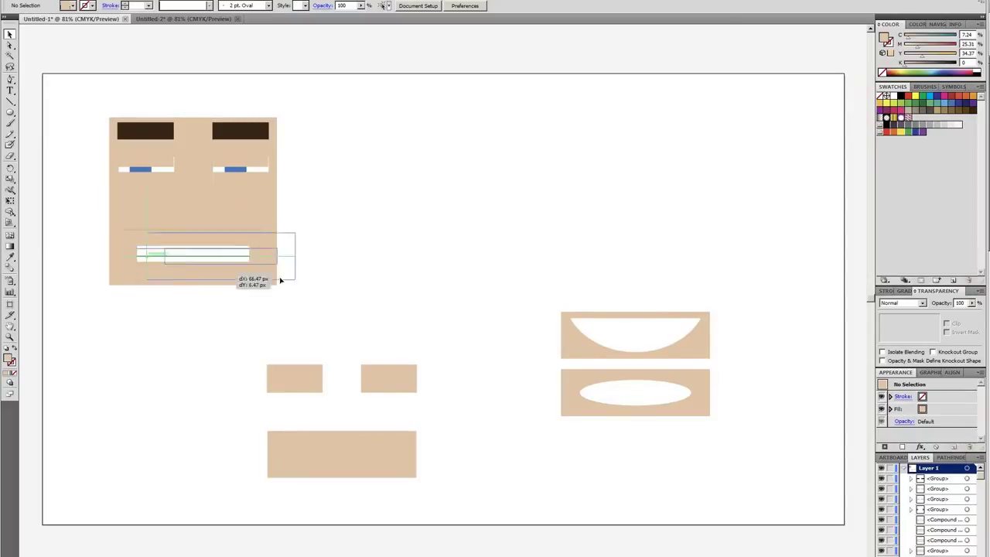
pyautogui.moveTo(589, 358); pyautogui.dragTo(146, 276)
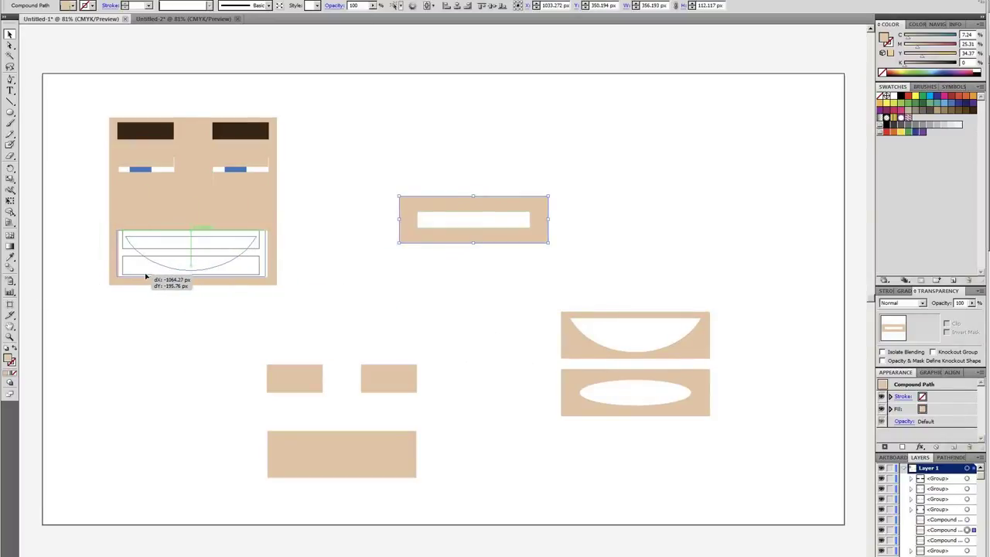
# Nudge the curved grin mouth to centre it on the face, then move it back off.
pyautogui.click(365, 308)
pyautogui.click(196, 276)
pyautogui.moveTo(200, 276); pyautogui.dragTo(201, 276)
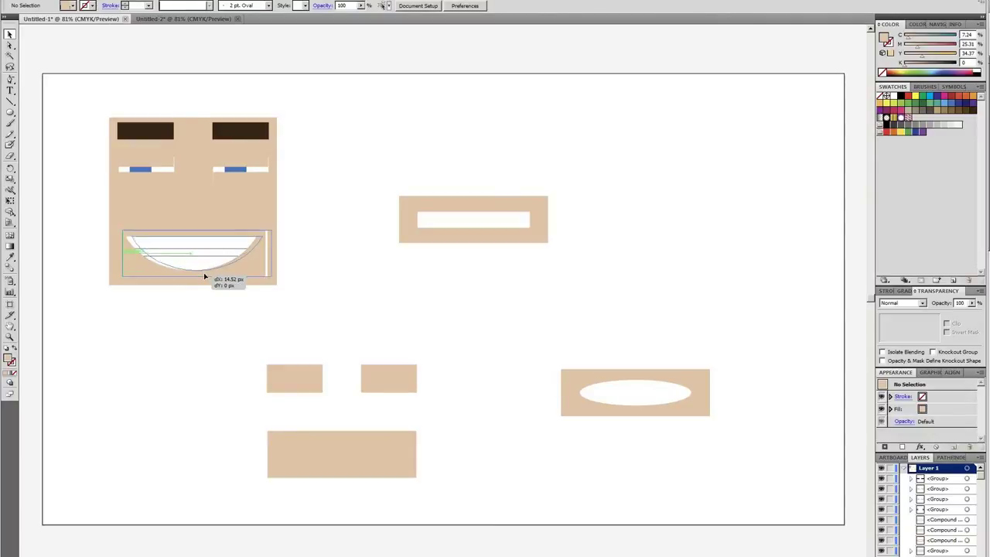
pyautogui.click(428, 351)
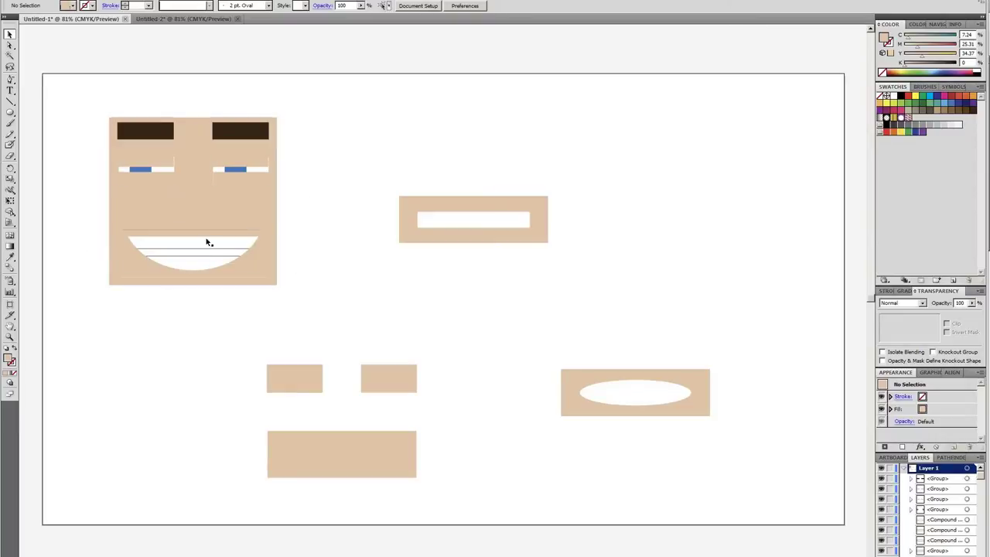
pyautogui.moveTo(247, 273); pyautogui.dragTo(436, 289)
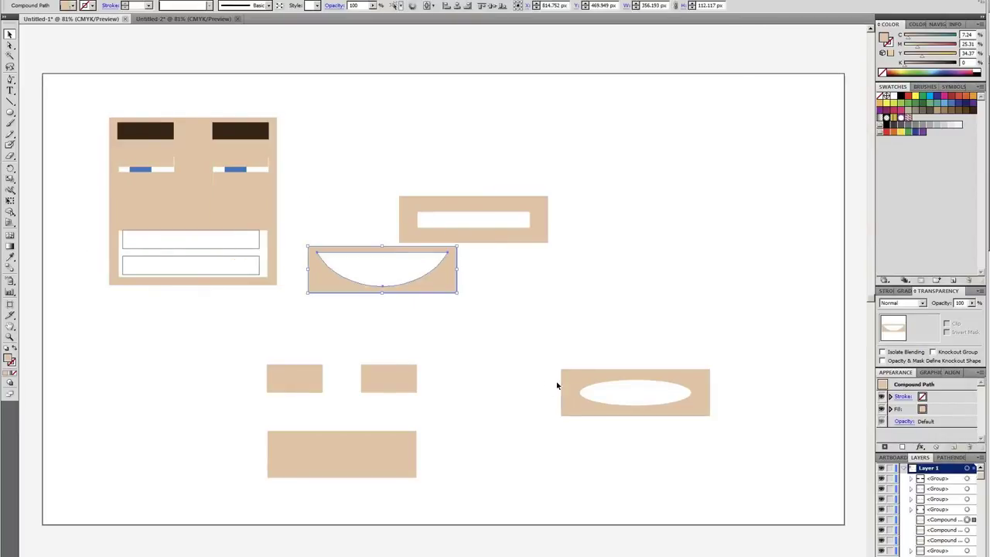
# Place the oval mouth cutout on the first face, deselect, and move to the Untitled-2 document.
pyautogui.moveTo(579, 400)
pyautogui.mouseDown()
pyautogui.moveTo(135, 263)
pyautogui.moveTo(254, 256)
pyautogui.mouseUp()
pyautogui.click(179, 420)
pyautogui.click(120, 397)
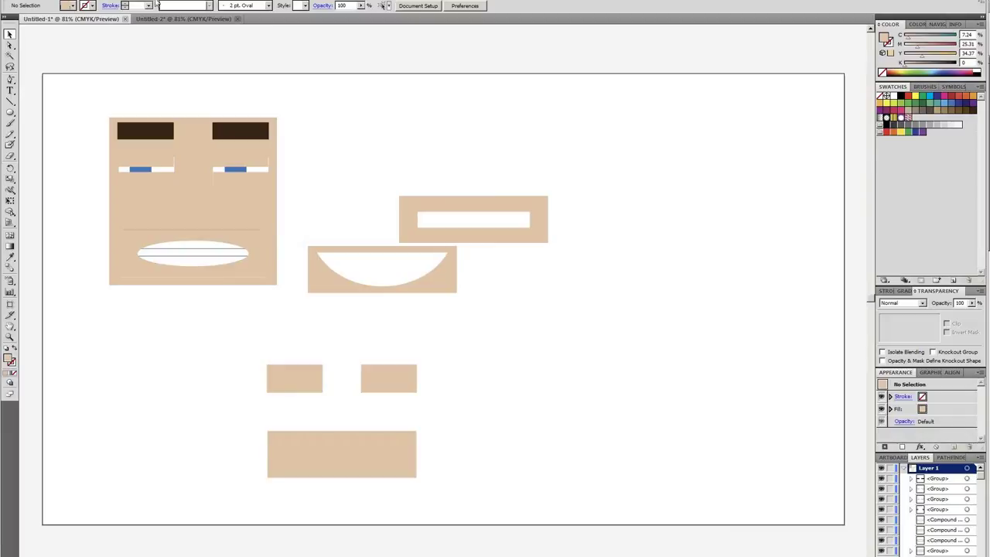
pyautogui.click(179, 18)
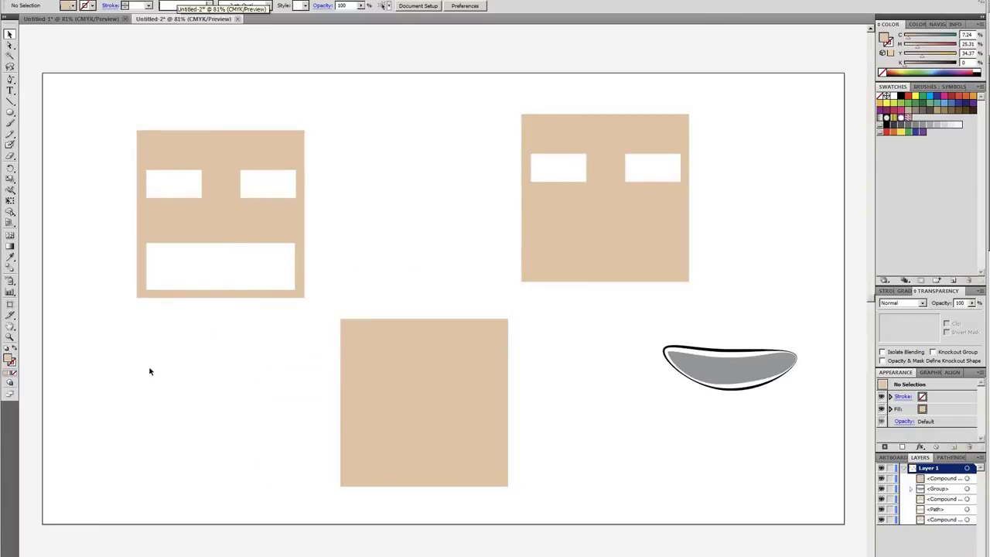
pyautogui.click(9, 45)
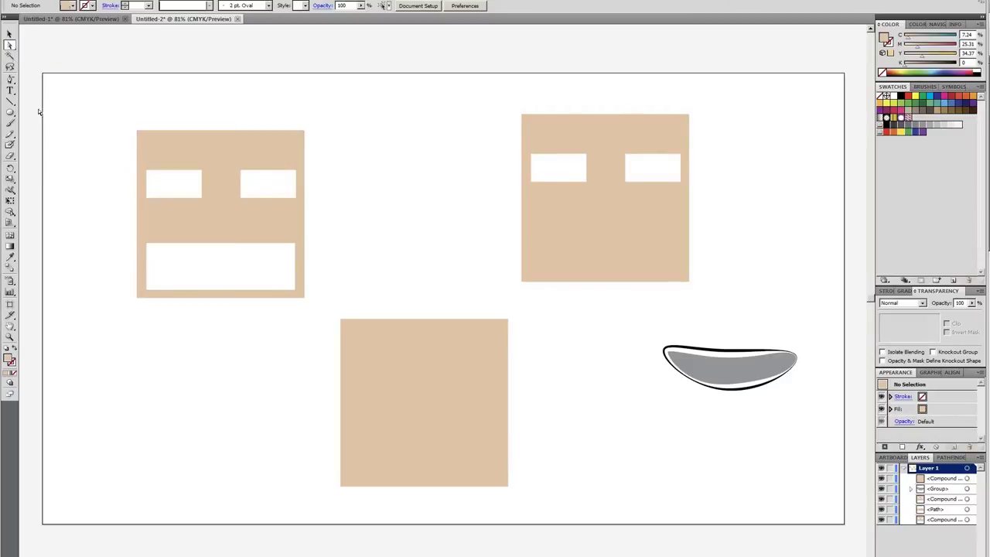
pyautogui.click(159, 270)
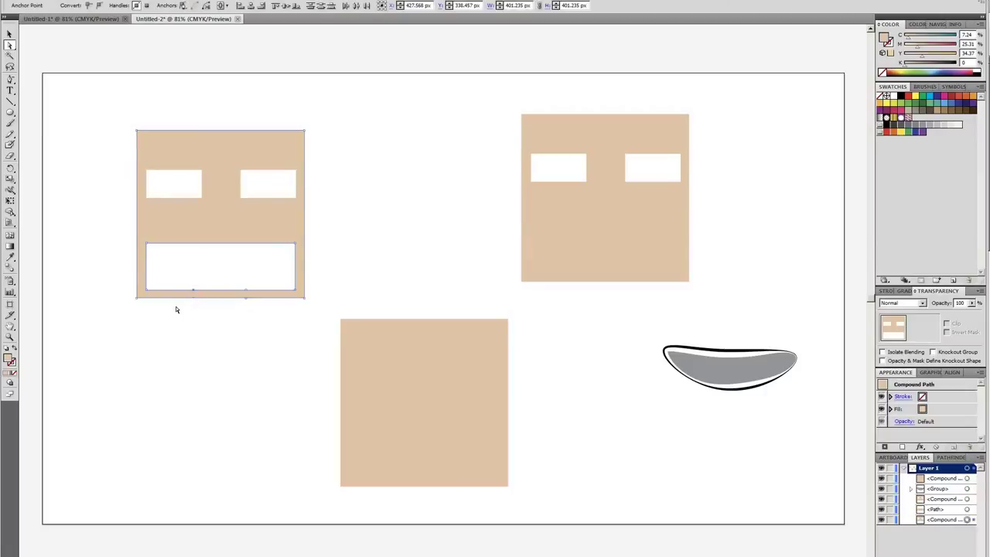
pyautogui.moveTo(258, 325); pyautogui.dragTo(148, 280)
pyautogui.moveTo(195, 304); pyautogui.dragTo(194, 330)
pyautogui.click(164, 463)
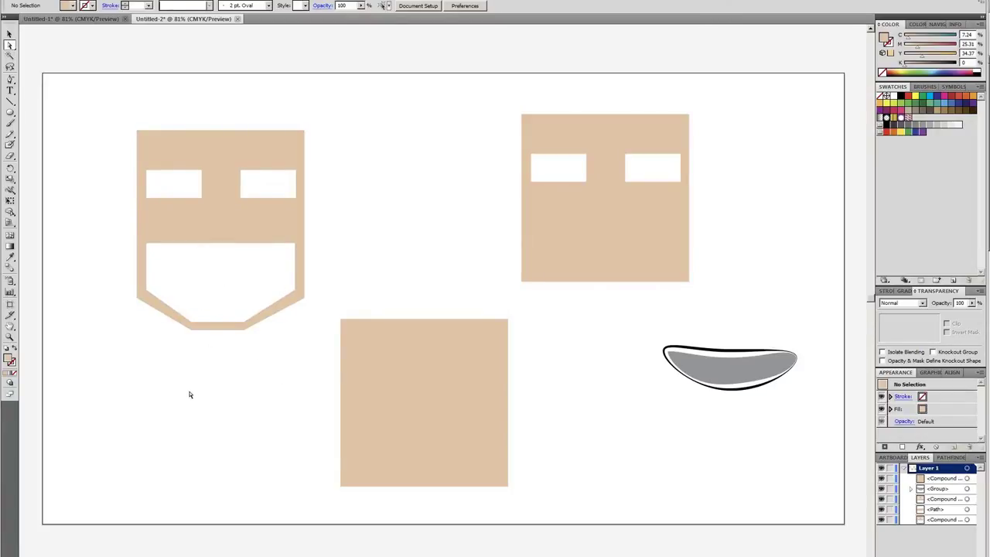
pyautogui.hotkey('ctrl', 'z')
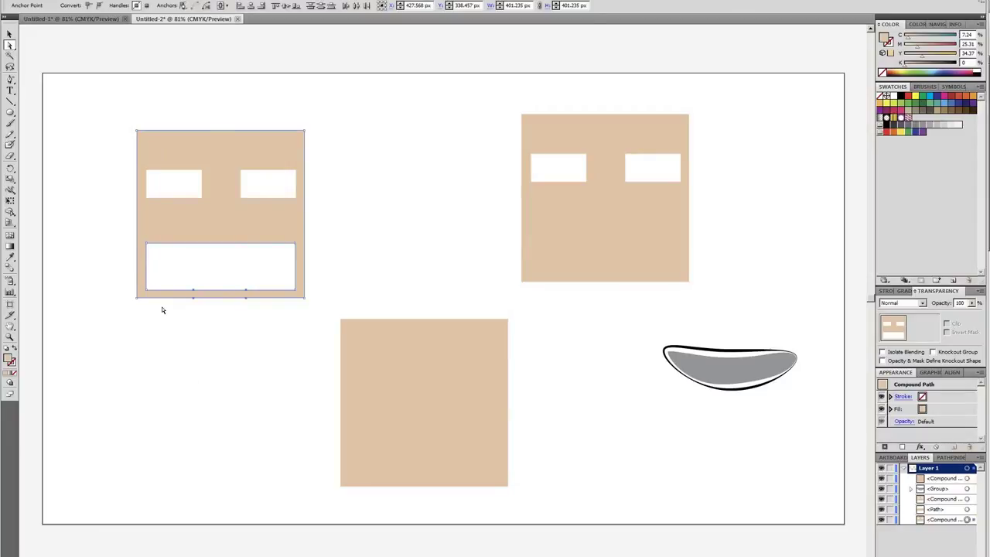
pyautogui.click(9, 34)
pyautogui.click(572, 405)
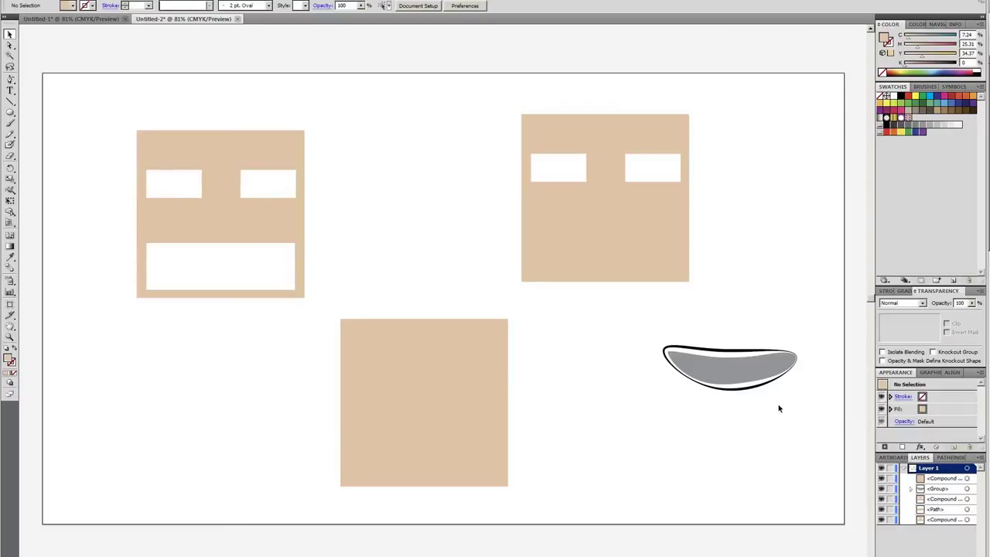
# Move the grey grin mouth group onto the lower part of the upper-right face and deselect it.
pyautogui.click(735, 360)
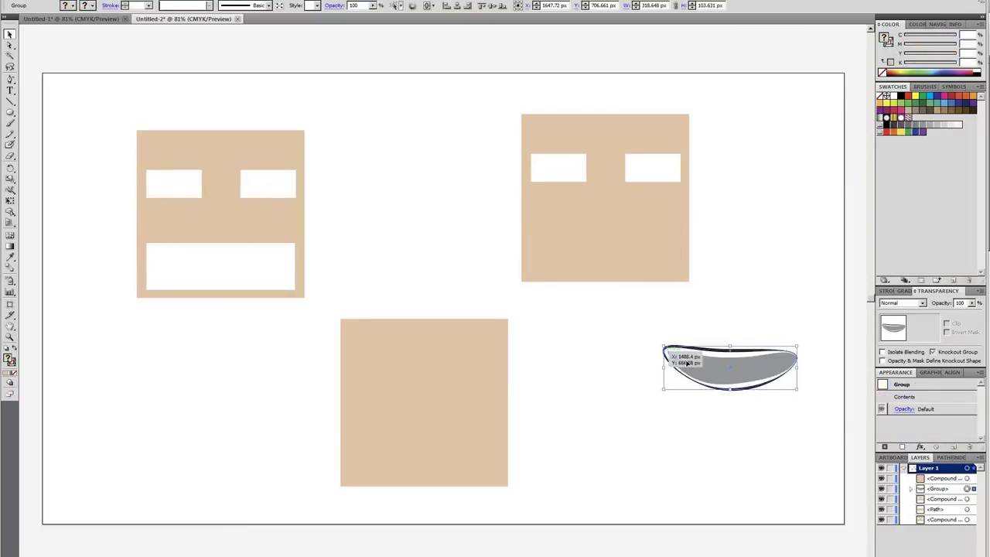
pyautogui.moveTo(737, 373); pyautogui.dragTo(615, 253)
pyautogui.click(593, 348)
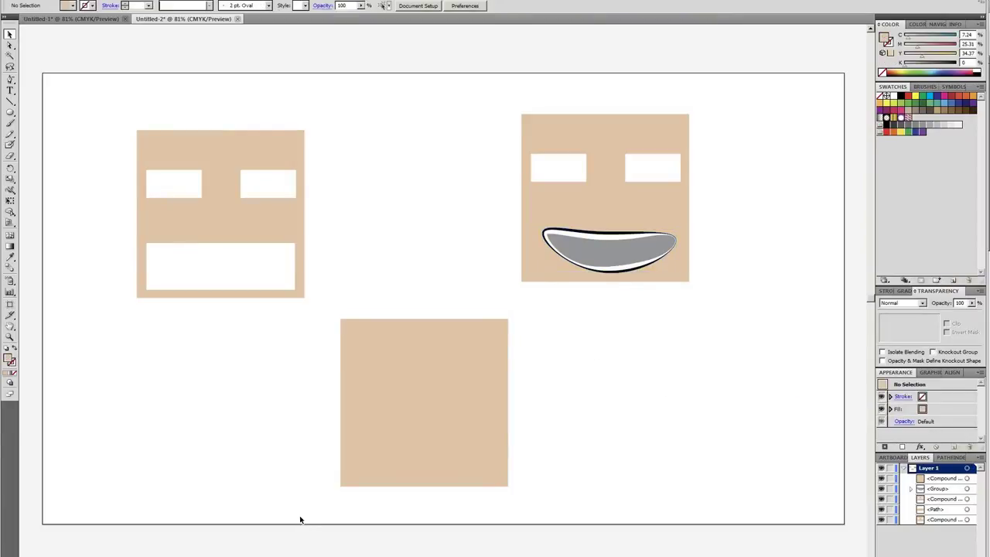
pyautogui.click(613, 259)
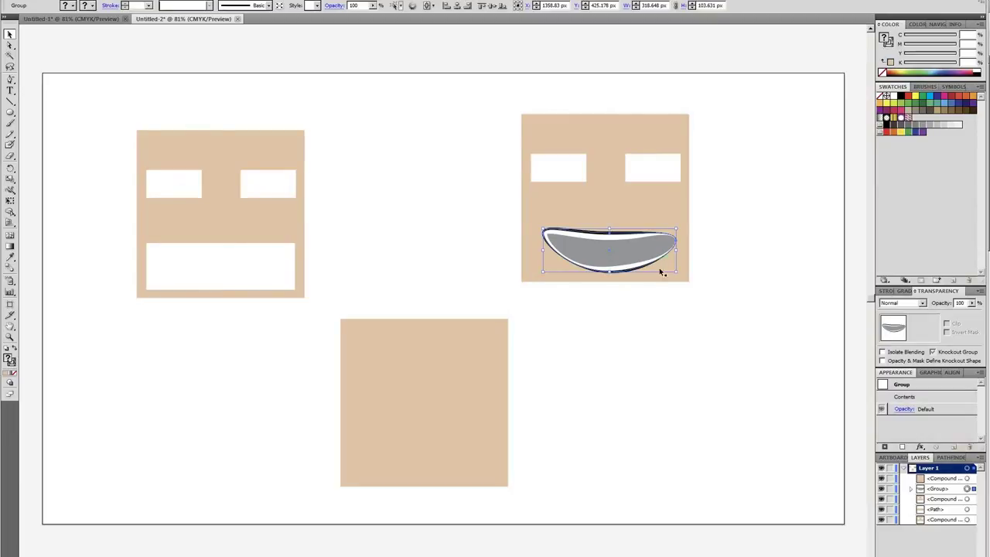
pyautogui.click(658, 342)
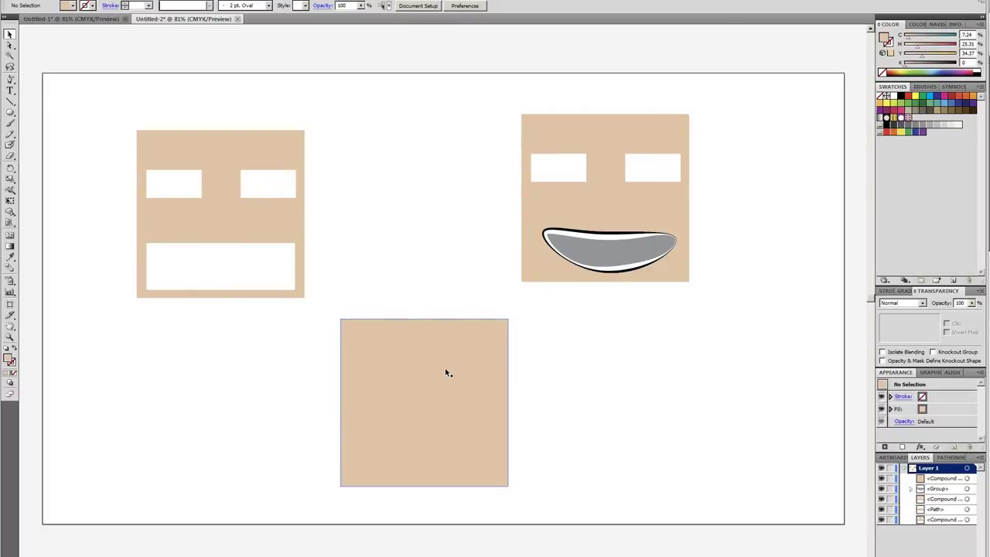
# Nudge the blank skin square below the two faces slightly right, then switch to Firefox's gallery page.
pyautogui.rightClick(447, 372)
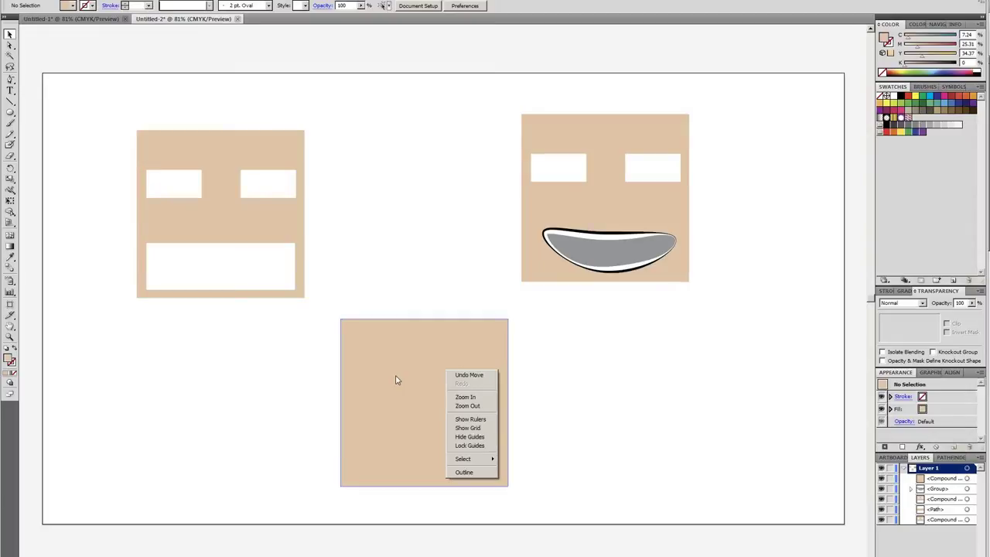
pyautogui.click(194, 441)
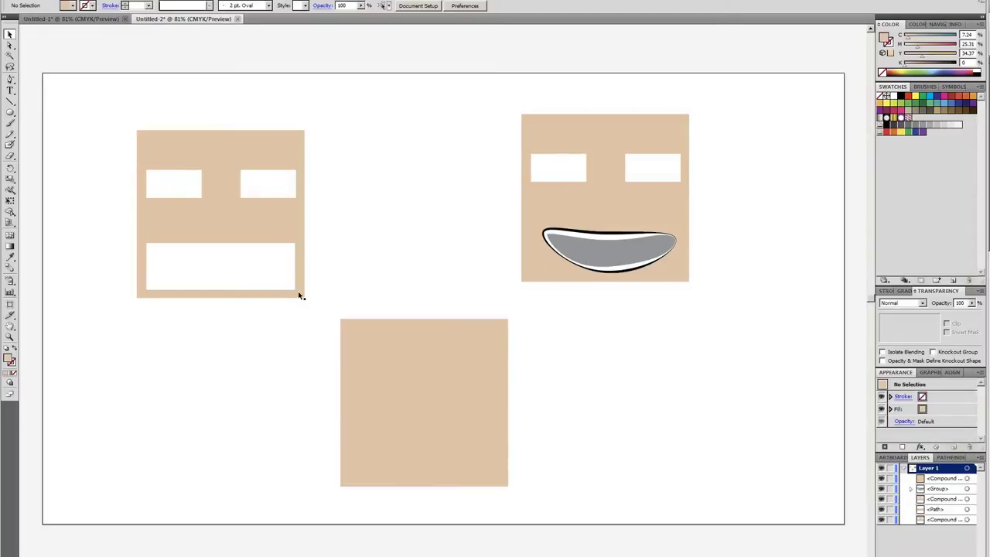
pyautogui.click(222, 294)
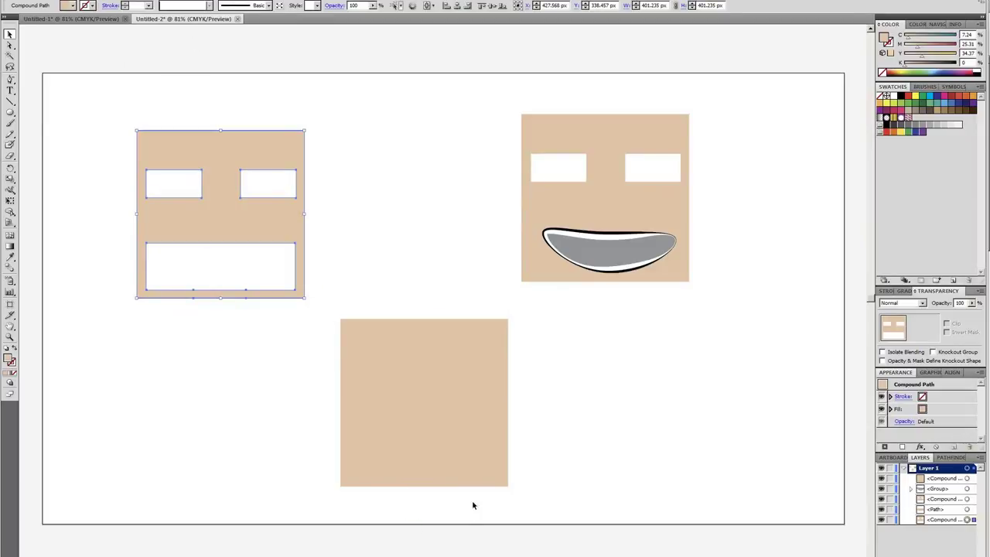
pyautogui.click(557, 451)
pyautogui.moveTo(446, 447); pyautogui.dragTo(461, 447)
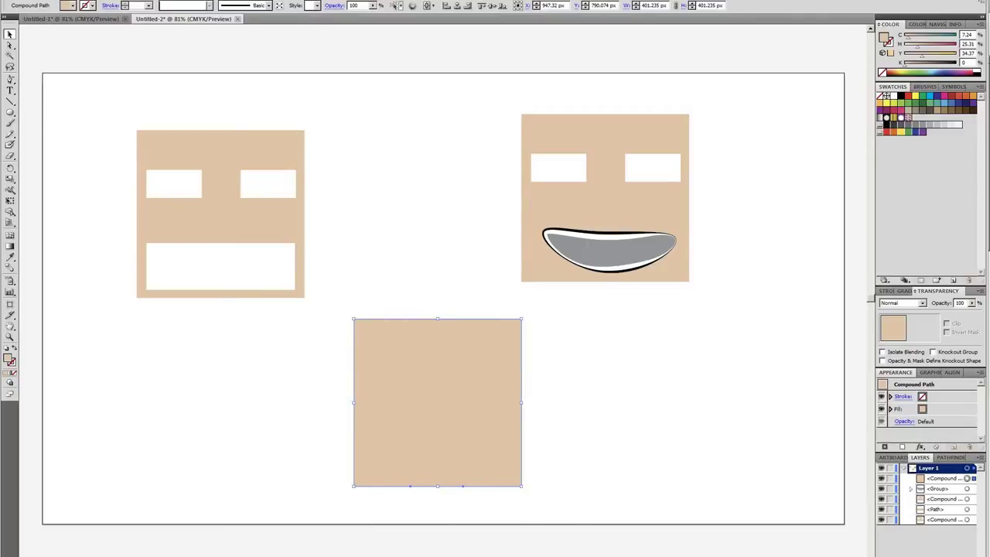
pyautogui.click(201, 554)
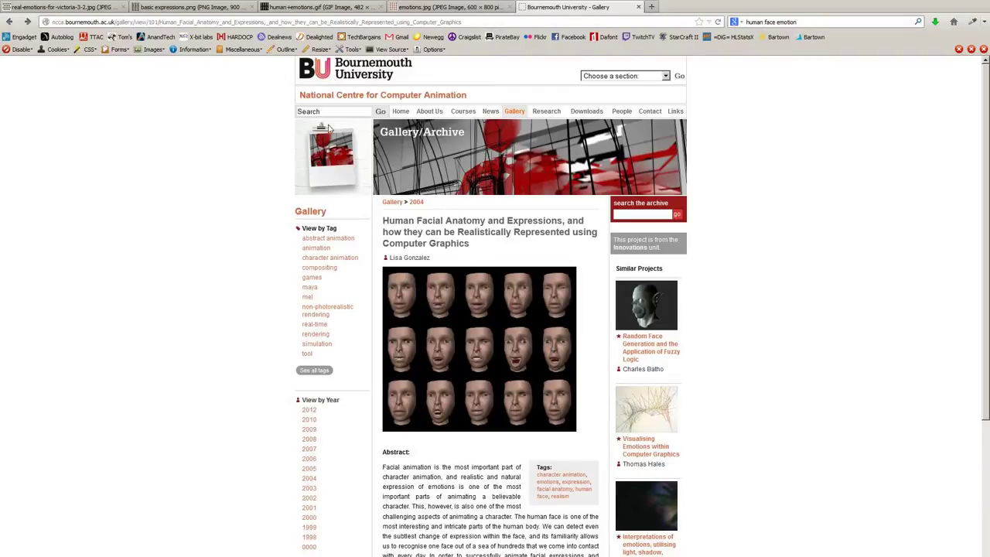
# Browse the emotions.jpg, human+emotions.gif and basic expressions.png tabs, ending on real-emotions-for-victoria-3-2.jpg.
pyautogui.click(457, 9)
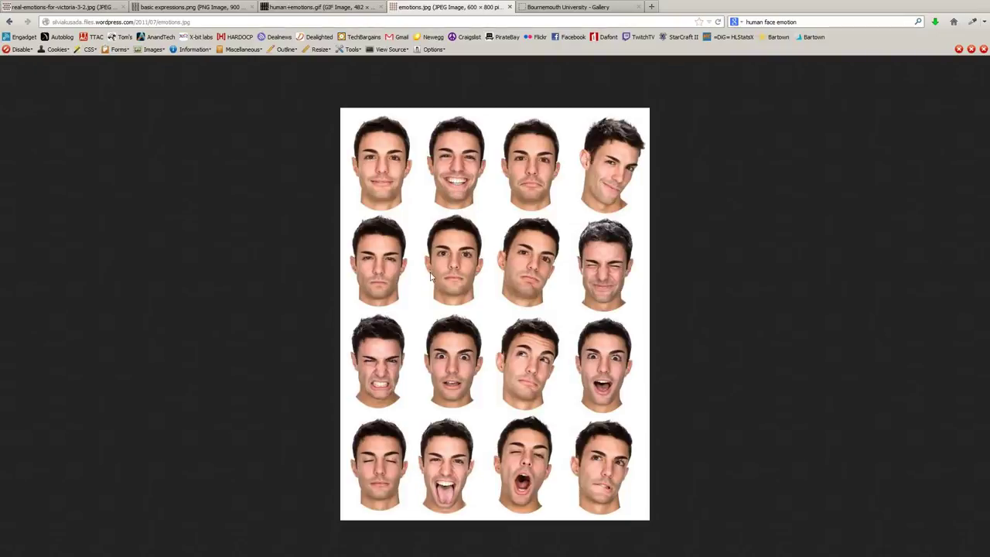
pyautogui.click(321, 7)
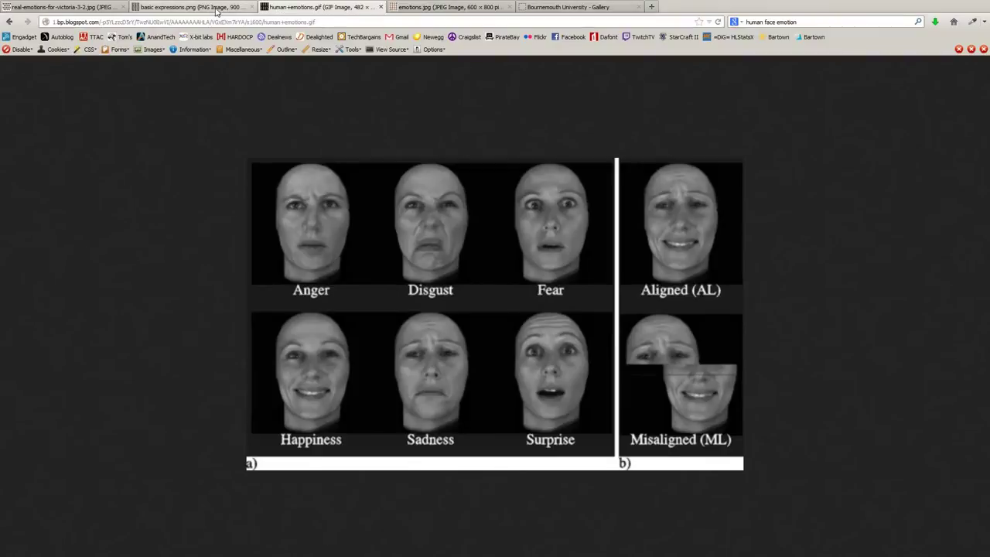
pyautogui.click(216, 9)
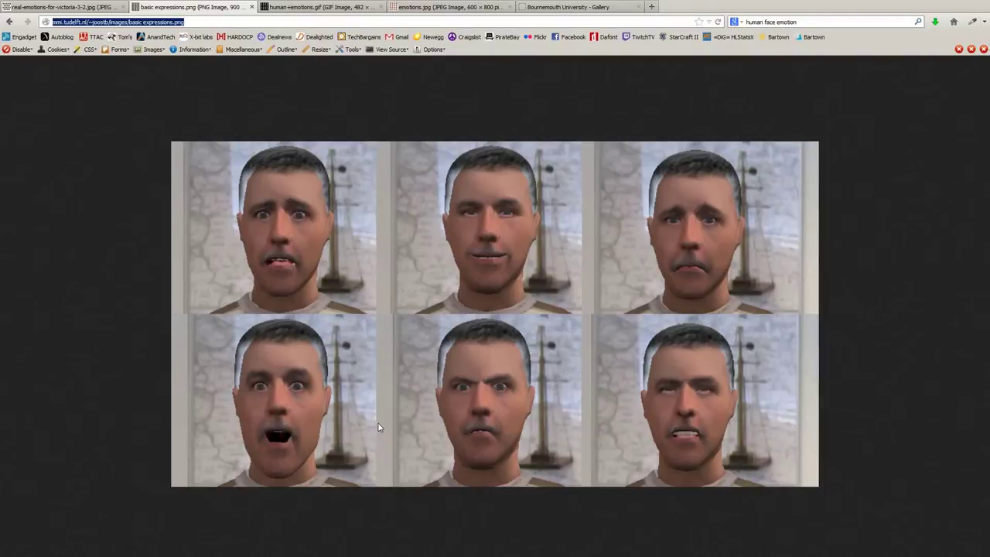
pyautogui.click(74, 11)
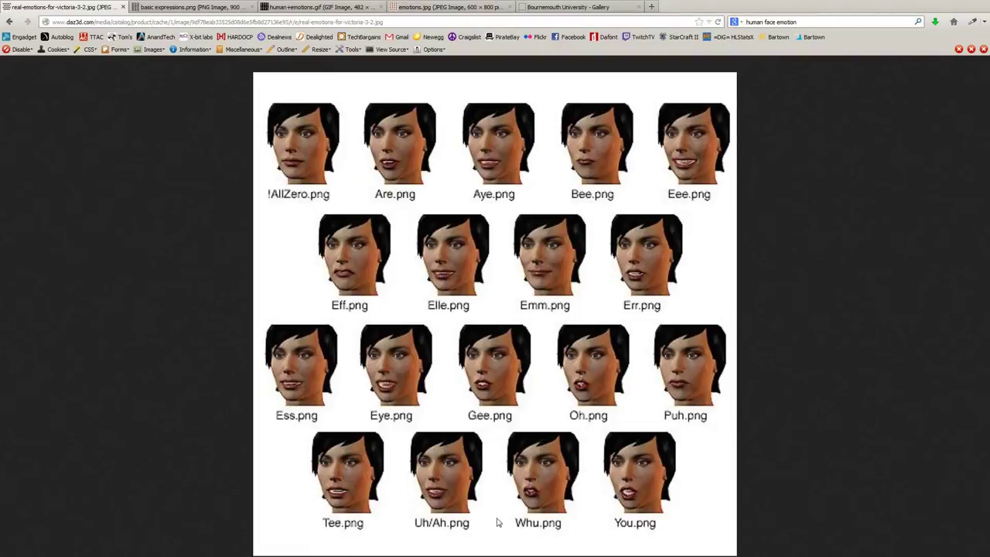
# Dismiss the Uh/Ah image's context menu and switch from Firefox back to Maya.
pyautogui.rightClick(455, 481)
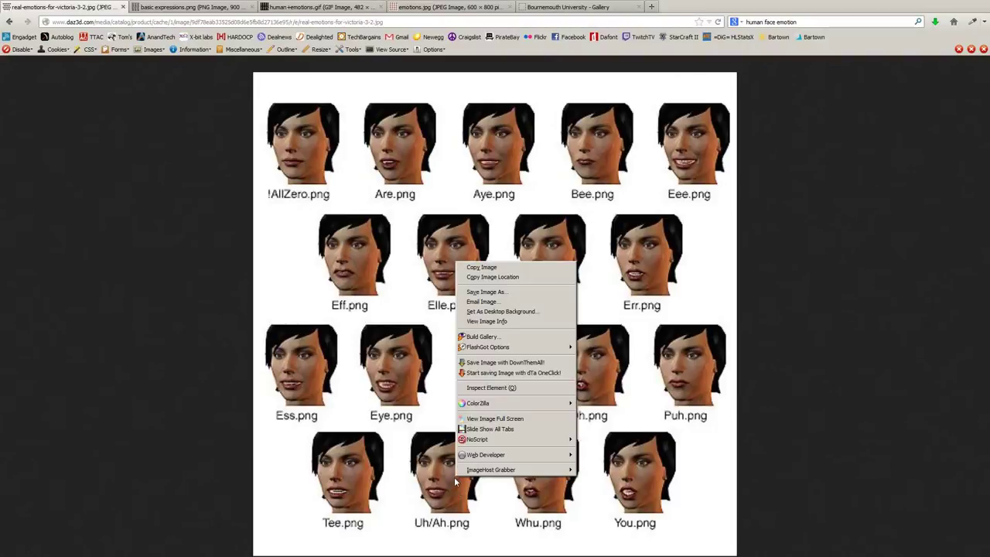
pyautogui.click(223, 422)
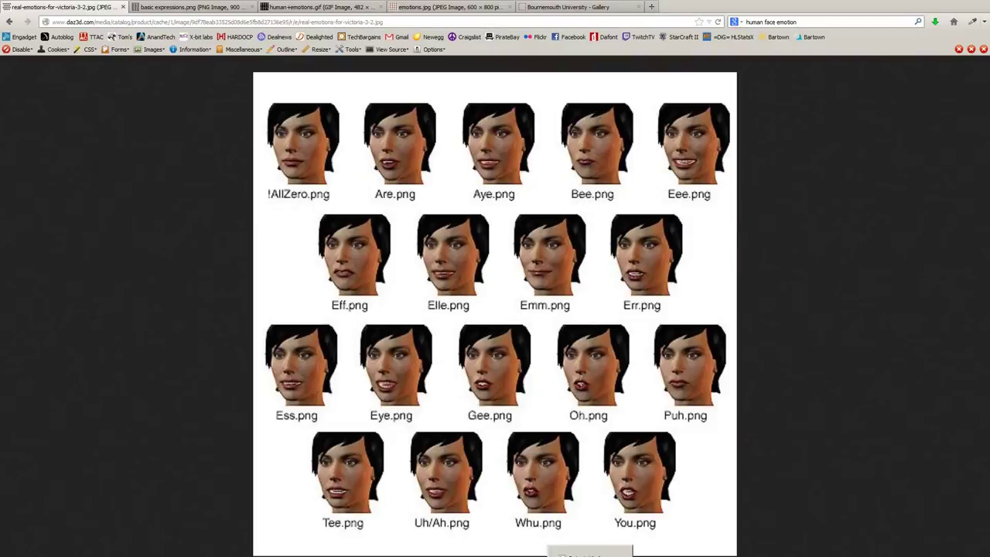
pyautogui.click(589, 554)
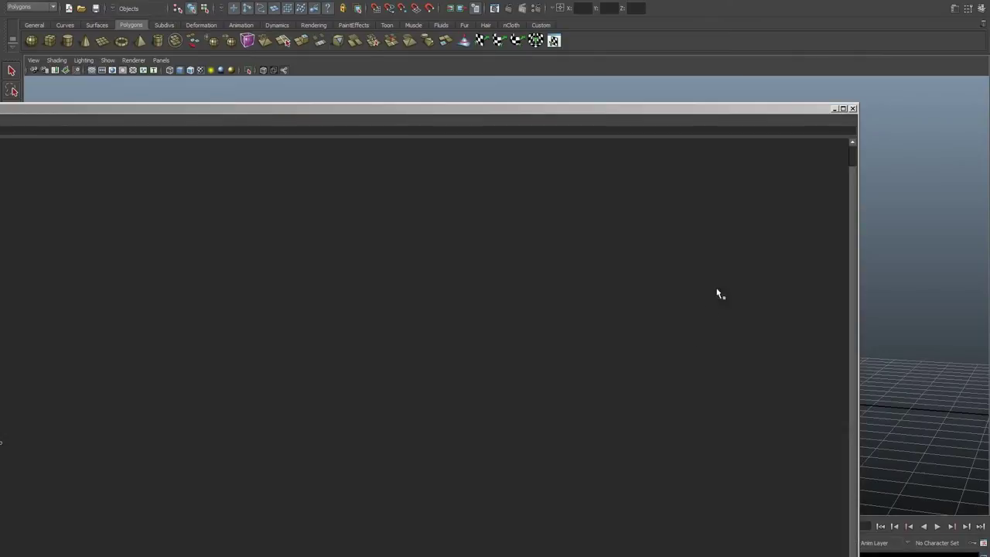
# Close the dark floating panel and orbit the camera around the blocky head.
pyautogui.click(836, 109)
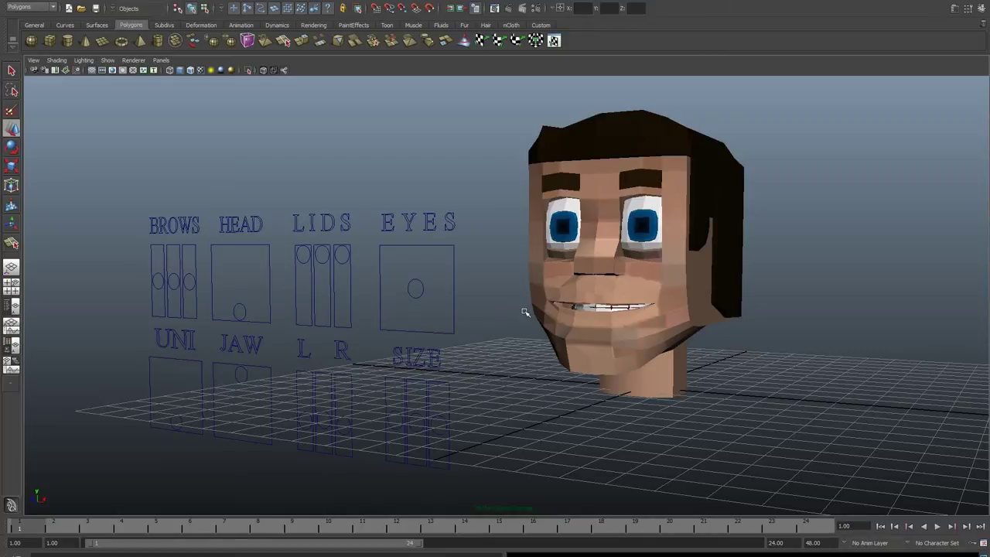
pyautogui.moveTo(524, 310)
pyautogui.keyDown('alt'); pyautogui.mouseDown()
pyautogui.moveTo(563, 307)
pyautogui.moveTo(524, 306)
pyautogui.mouseUp(); pyautogui.keyUp('alt')
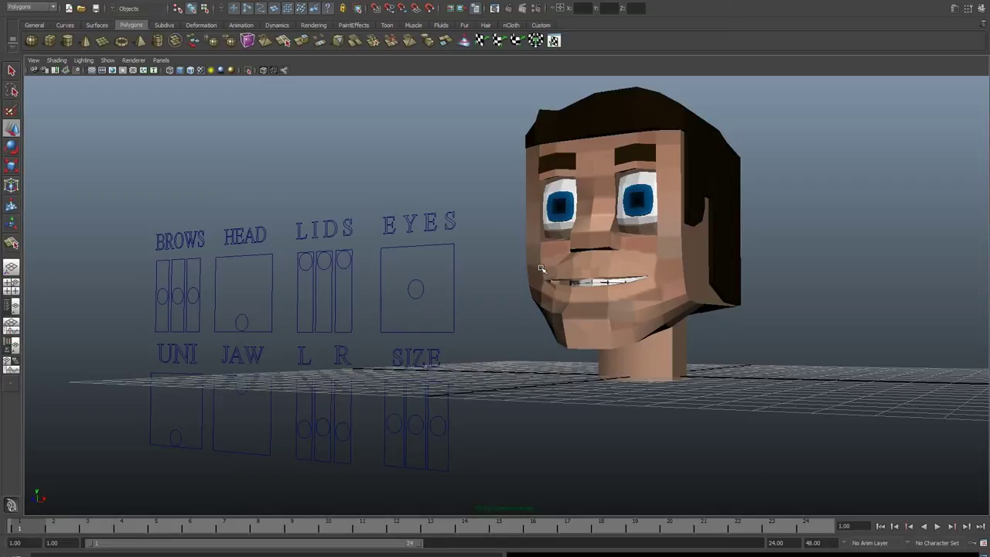
pyautogui.moveTo(541, 279)
pyautogui.keyDown('alt'); pyautogui.mouseDown()
pyautogui.moveTo(571, 276)
pyautogui.moveTo(550, 279)
pyautogui.mouseUp(); pyautogui.keyUp('alt')
pyautogui.scroll(-4, 570, 278)
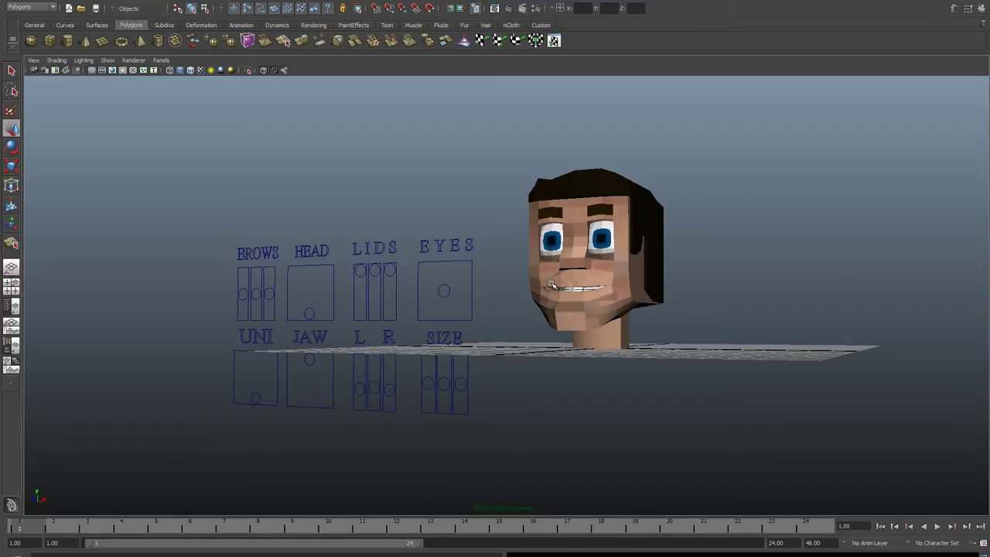
pyautogui.keyDown('alt'); pyautogui.moveTo(533, 281); pyautogui.dragTo(518, 294); pyautogui.keyUp('alt')
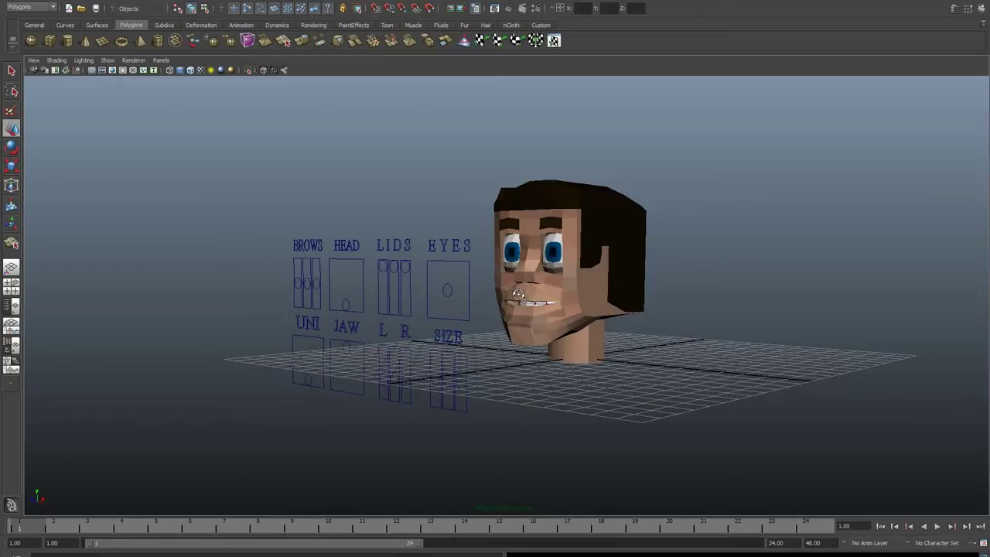
pyautogui.keyDown('alt'); pyautogui.moveTo(518, 294); pyautogui.dragTo(558, 298, button='right'); pyautogui.keyUp('alt')
pyautogui.moveTo(558, 298)
pyautogui.keyDown('alt'); pyautogui.mouseDown()
pyautogui.moveTo(735, 294)
pyautogui.moveTo(719, 294)
pyautogui.mouseUp(); pyautogui.keyUp('alt')
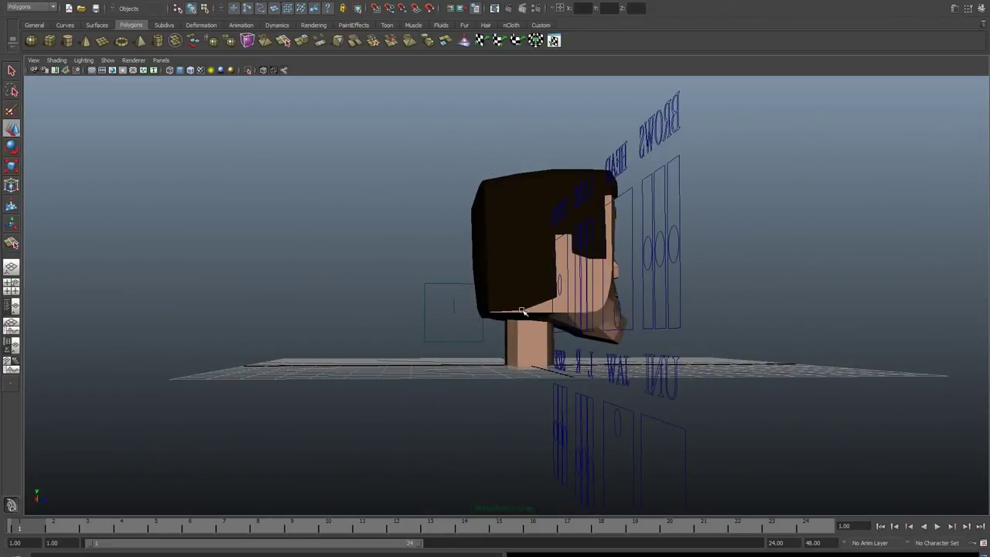
# Hide the hair to inspect the bare head, then restore it and orbit from below and front.
pyautogui.click(530, 203)
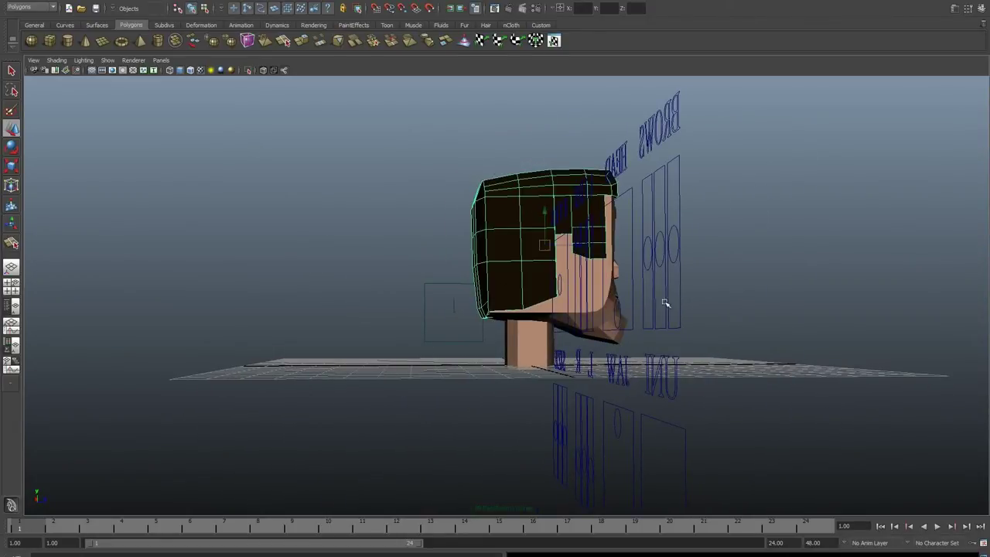
pyautogui.press('Delete')
pyautogui.moveTo(698, 310)
pyautogui.keyDown('alt'); pyautogui.mouseDown()
pyautogui.moveTo(593, 347)
pyautogui.moveTo(546, 323)
pyautogui.moveTo(481, 348)
pyautogui.moveTo(397, 305)
pyautogui.moveTo(426, 290)
pyautogui.moveTo(548, 292)
pyautogui.moveTo(491, 305)
pyautogui.moveTo(550, 301)
pyautogui.moveTo(554, 316)
pyautogui.moveTo(541, 310)
pyautogui.mouseUp(); pyautogui.keyUp('alt')
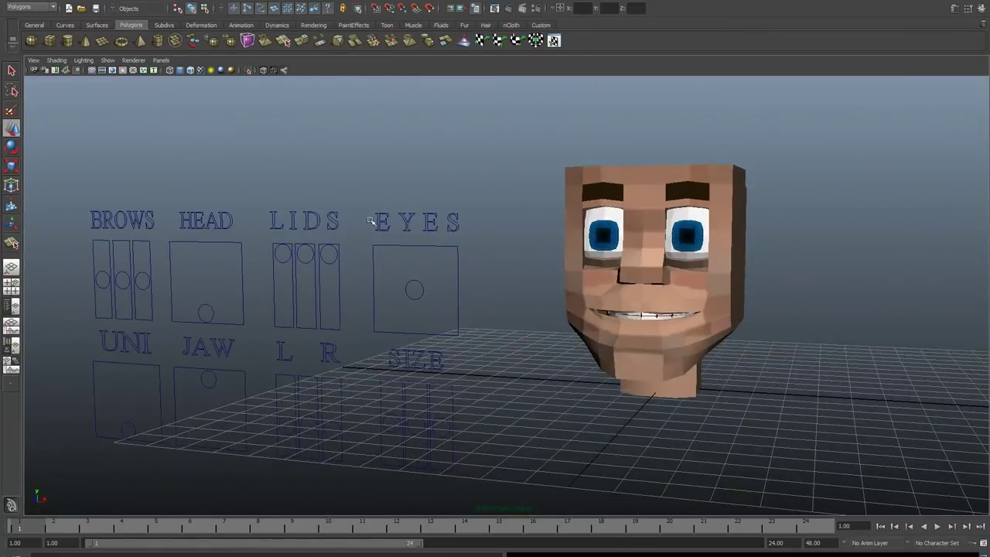
pyautogui.hotkey('ctrl', 'shift', 'h')
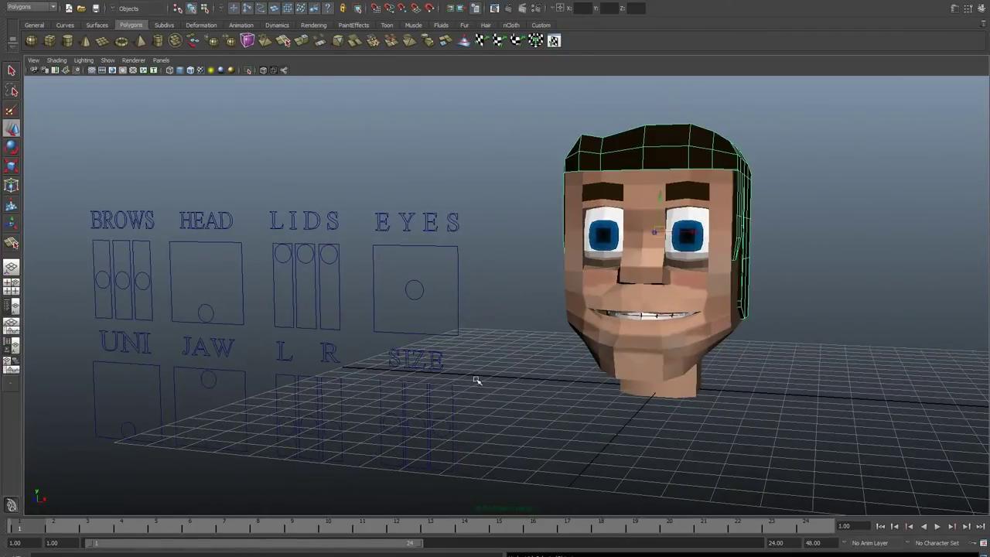
pyautogui.click(485, 390)
pyautogui.keyDown('alt'); pyautogui.moveTo(479, 413); pyautogui.dragTo(581, 389); pyautogui.keyUp('alt')
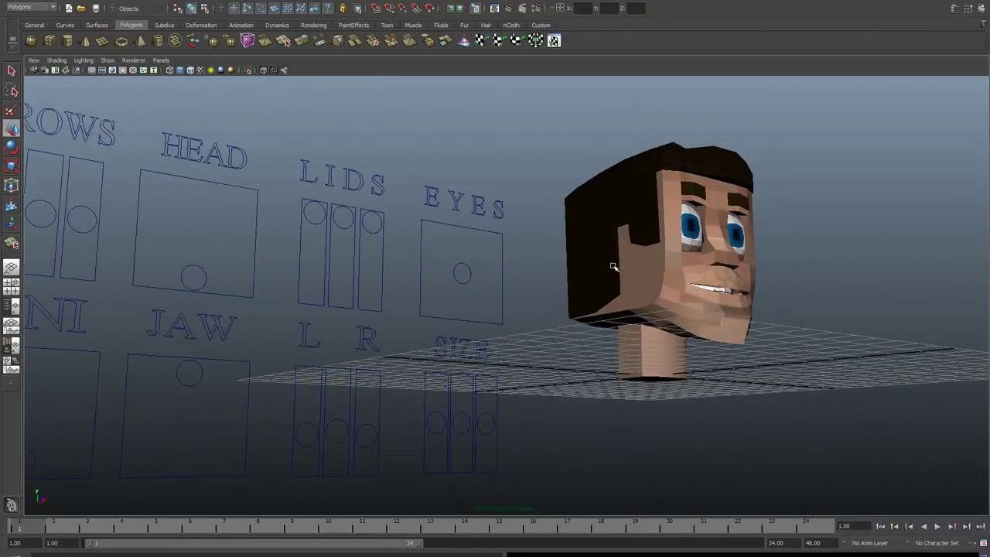
pyautogui.moveTo(668, 359)
pyautogui.keyDown('alt'); pyautogui.mouseDown()
pyautogui.moveTo(627, 347)
pyautogui.moveTo(563, 362)
pyautogui.mouseUp(); pyautogui.keyUp('alt')
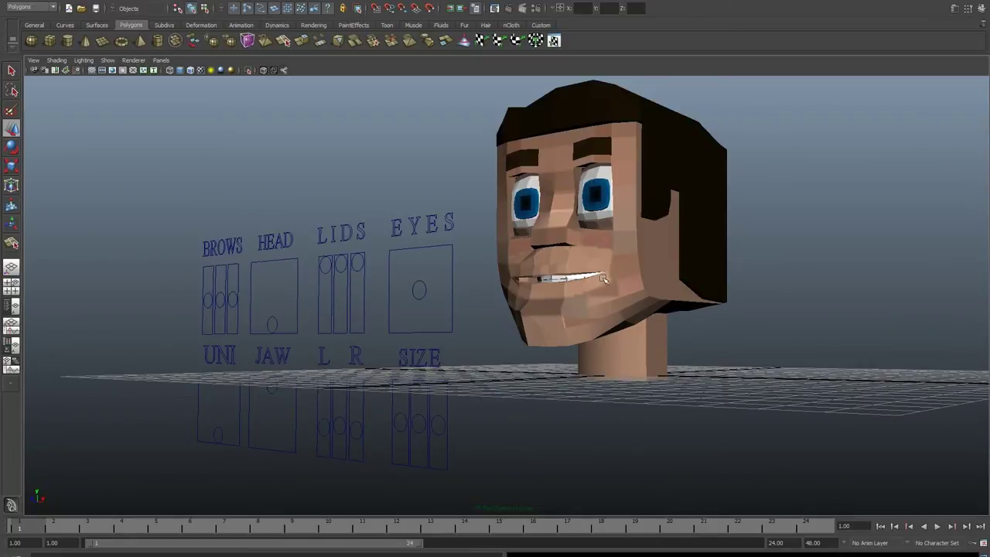
pyautogui.moveTo(549, 320)
pyautogui.keyDown('alt'); pyautogui.mouseDown()
pyautogui.moveTo(600, 334)
pyautogui.moveTo(534, 314)
pyautogui.mouseUp(); pyautogui.keyUp('alt')
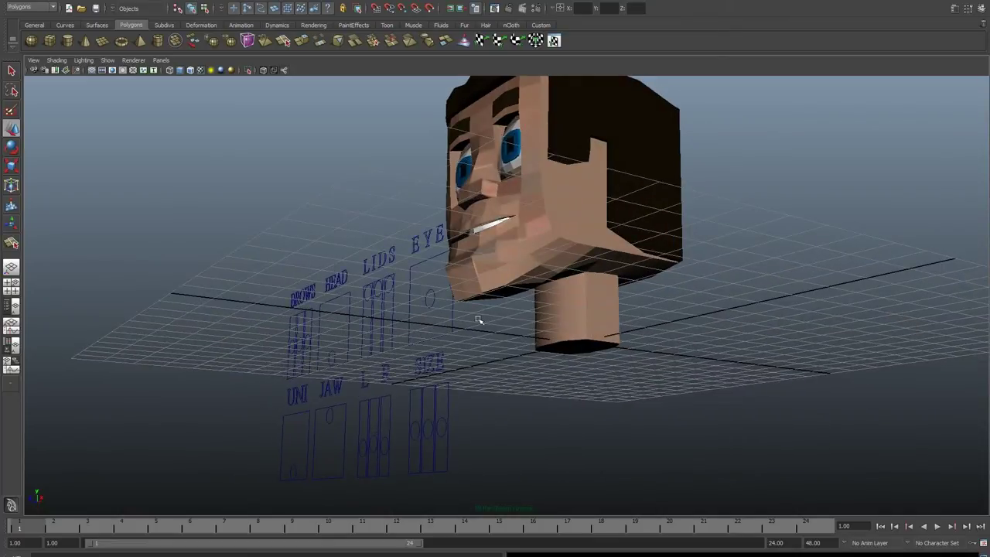
pyautogui.moveTo(482, 336)
pyautogui.keyDown('alt'); pyautogui.mouseDown()
pyautogui.moveTo(588, 336)
pyautogui.moveTo(539, 346)
pyautogui.mouseUp(); pyautogui.keyUp('alt')
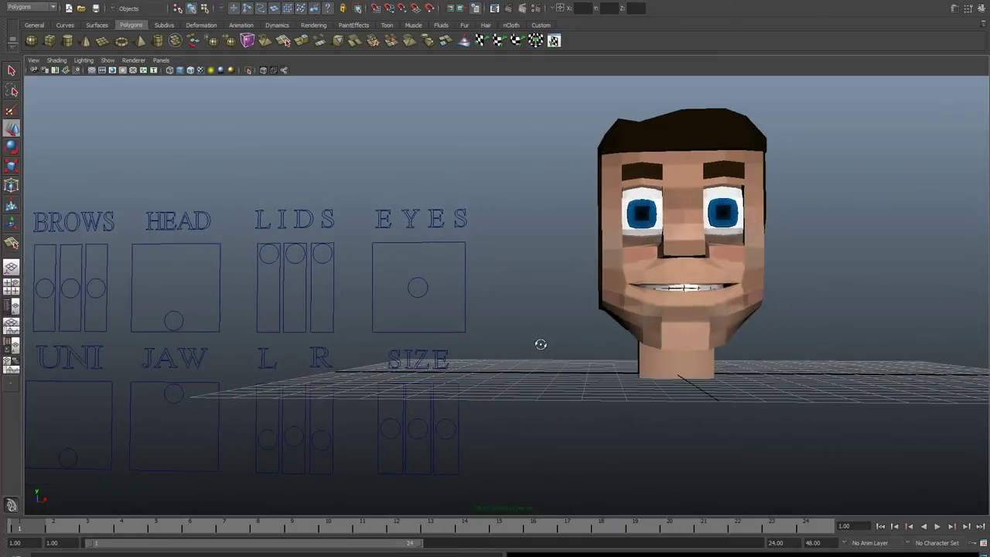
# Switch the viewport to the orthographic front camera through the hotbox.
pyautogui.press('space')
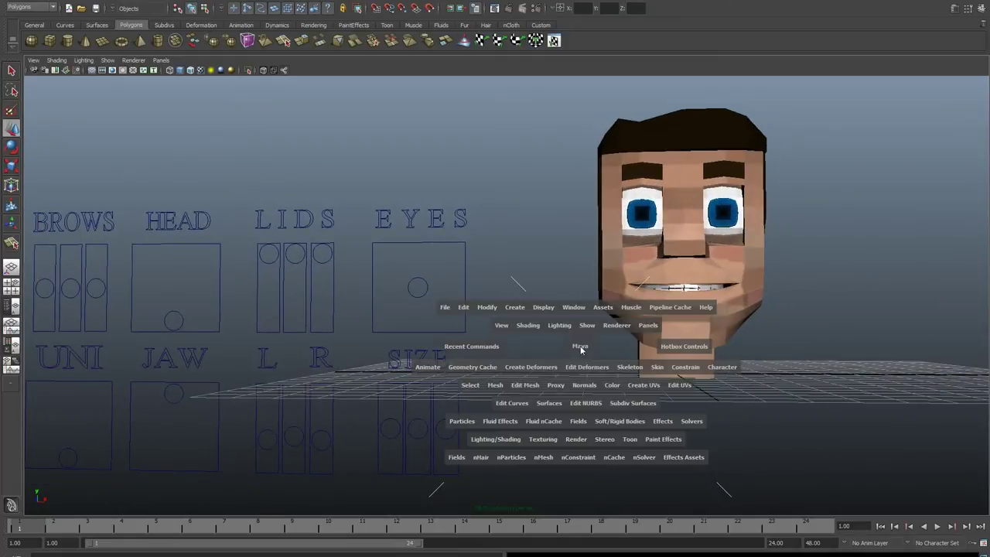
pyautogui.moveTo(580, 346); pyautogui.dragTo(590, 329)
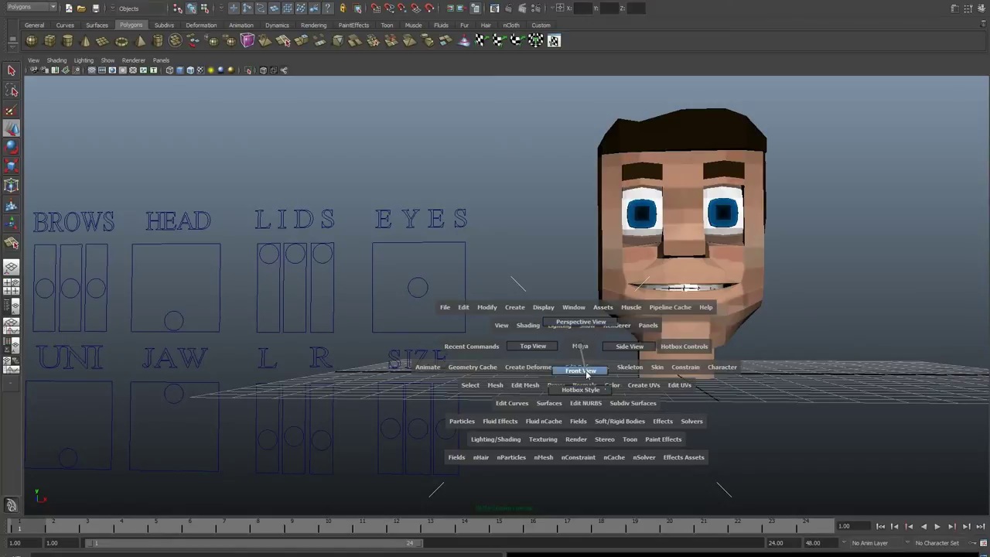
pyautogui.press('space')
pyautogui.moveTo(590, 389); pyautogui.dragTo(592, 396)
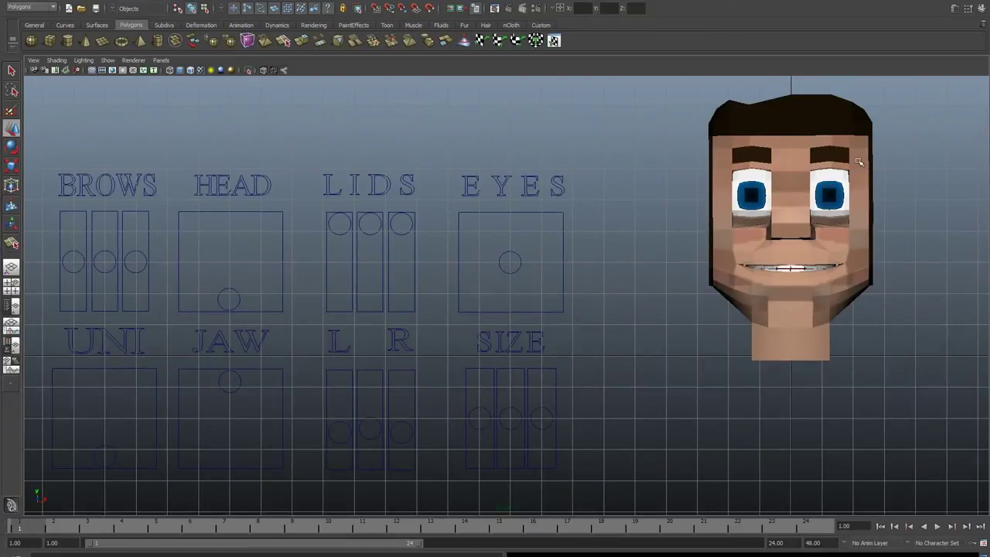
# Steer the pupils left, up and up-right by moving the EYES control.
pyautogui.click(516, 269)
pyautogui.click(510, 262)
pyautogui.moveTo(510, 262)
pyautogui.mouseDown()
pyautogui.moveTo(477, 254)
pyautogui.moveTo(579, 253)
pyautogui.moveTo(537, 230)
pyautogui.moveTo(542, 292)
pyautogui.mouseUp()
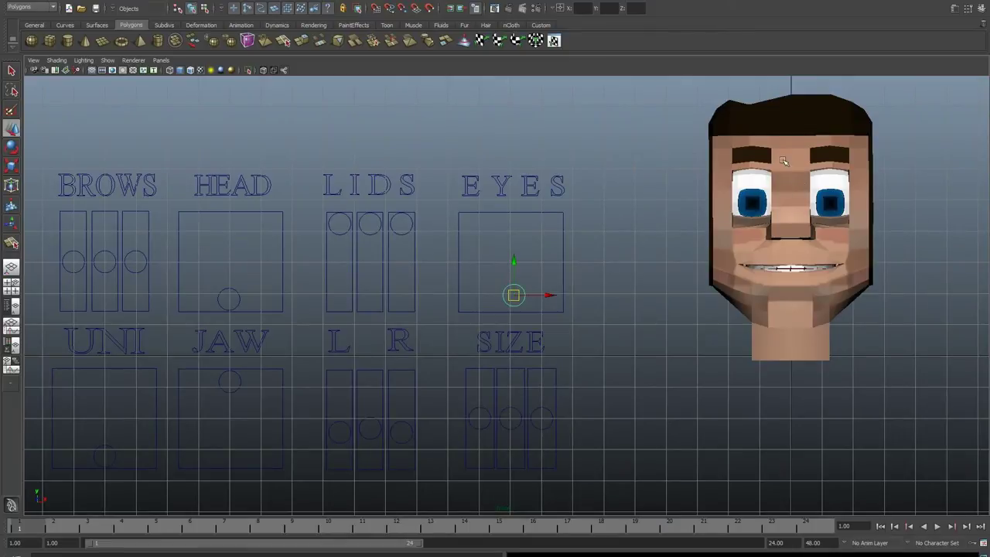
pyautogui.moveTo(514, 295)
pyautogui.mouseDown()
pyautogui.moveTo(513, 232)
pyautogui.moveTo(510, 284)
pyautogui.mouseUp()
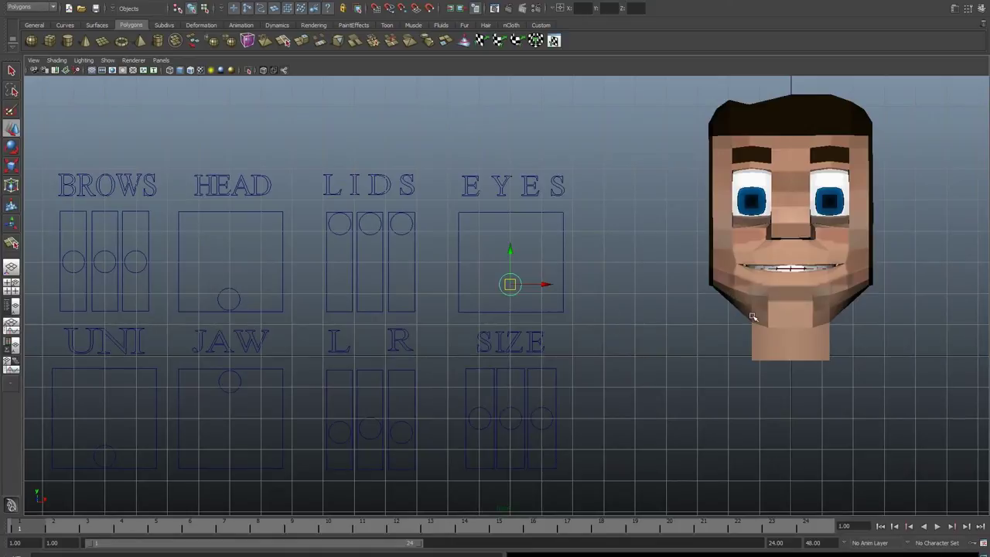
pyautogui.moveTo(510, 284); pyautogui.dragTo(497, 279)
pyautogui.moveTo(487, 275)
pyautogui.mouseDown()
pyautogui.moveTo(557, 261)
pyautogui.moveTo(482, 254)
pyautogui.moveTo(567, 244)
pyautogui.moveTo(537, 194)
pyautogui.moveTo(576, 245)
pyautogui.moveTo(531, 232)
pyautogui.moveTo(549, 219)
pyautogui.mouseUp()
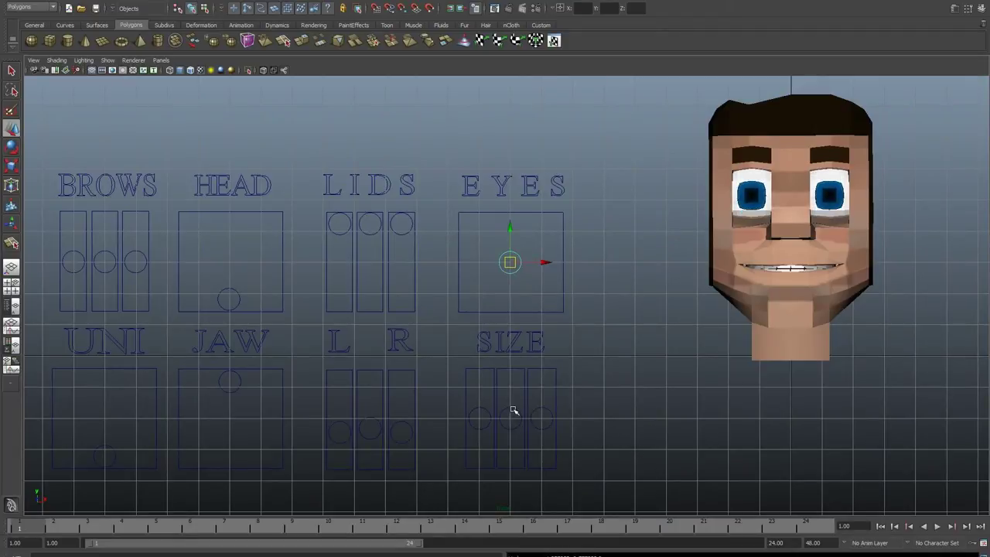
# Raise the right SIZE slider to enlarge one eye's pupil.
pyautogui.click(542, 415)
pyautogui.moveTo(542, 417)
pyautogui.mouseDown()
pyautogui.moveTo(553, 351)
pyautogui.moveTo(547, 402)
pyautogui.moveTo(555, 358)
pyautogui.mouseUp()
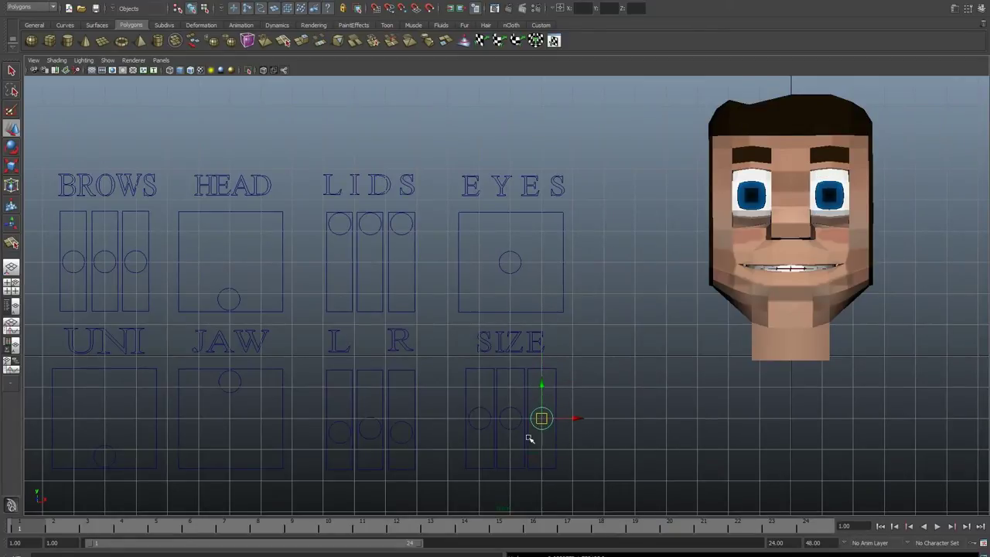
pyautogui.click(509, 416)
# Drag the middle SIZE slider up and down to enlarge, then shrink, both pupils.
pyautogui.moveTo(512, 419)
pyautogui.mouseDown()
pyautogui.moveTo(523, 425)
pyautogui.moveTo(525, 357)
pyautogui.mouseUp()
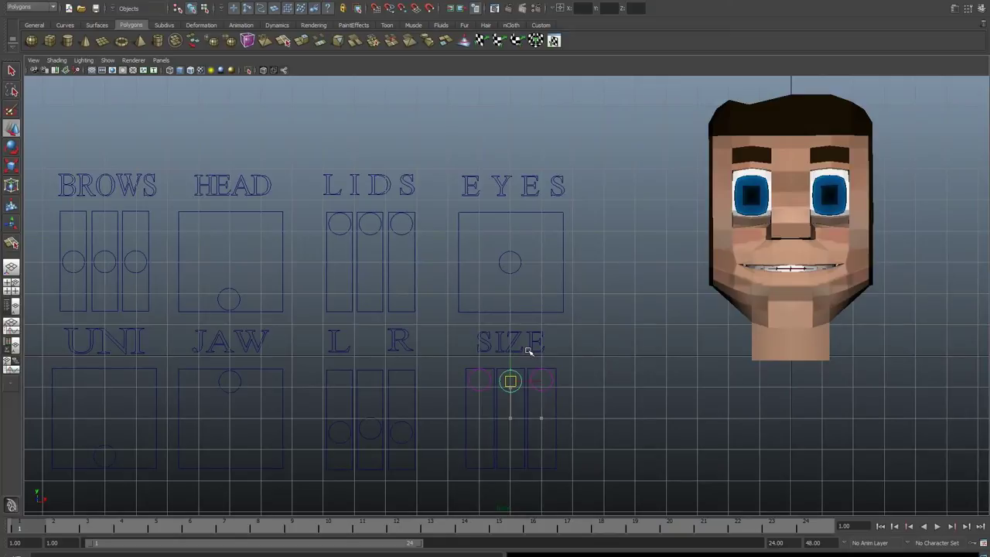
pyautogui.moveTo(529, 351)
pyautogui.mouseDown()
pyautogui.moveTo(524, 409)
pyautogui.moveTo(531, 382)
pyautogui.mouseUp()
pyautogui.moveTo(553, 400); pyautogui.dragTo(557, 422, button='middle')
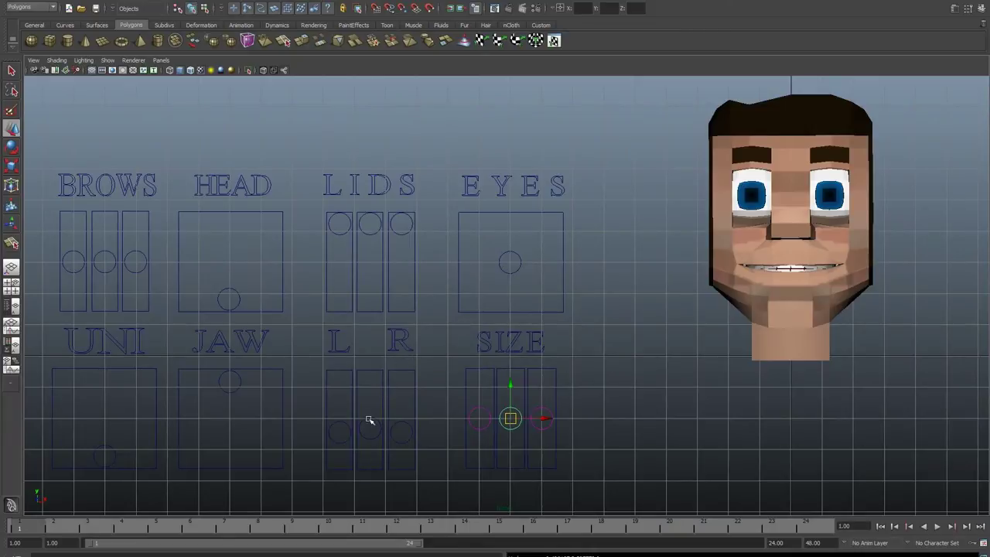
pyautogui.click(369, 418)
# Test blinks with the R and L eyelid sliders, leaving them lowered and both eyes open.
pyautogui.moveTo(370, 428)
pyautogui.mouseDown()
pyautogui.moveTo(370, 396)
pyautogui.moveTo(370, 425)
pyautogui.mouseUp()
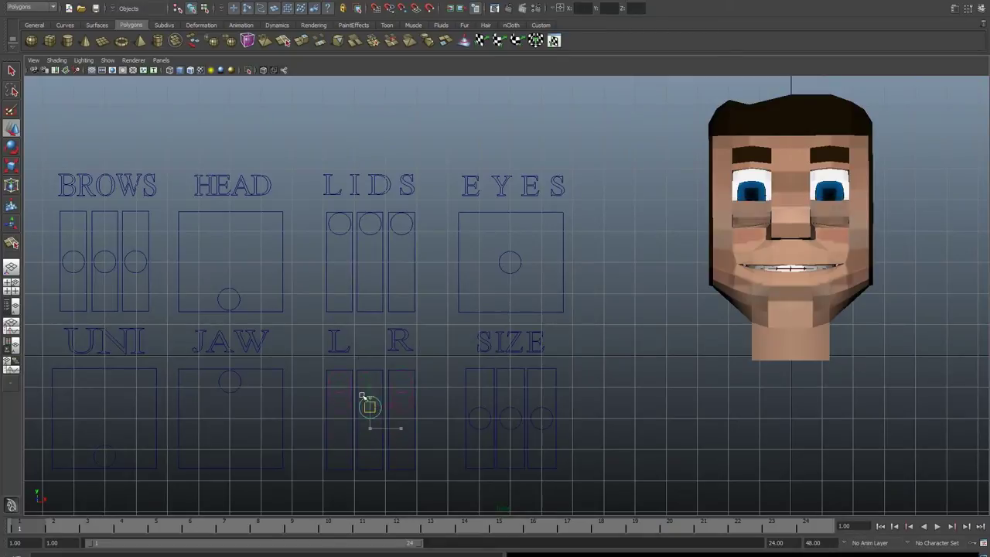
pyautogui.click(434, 417)
pyautogui.click(401, 413)
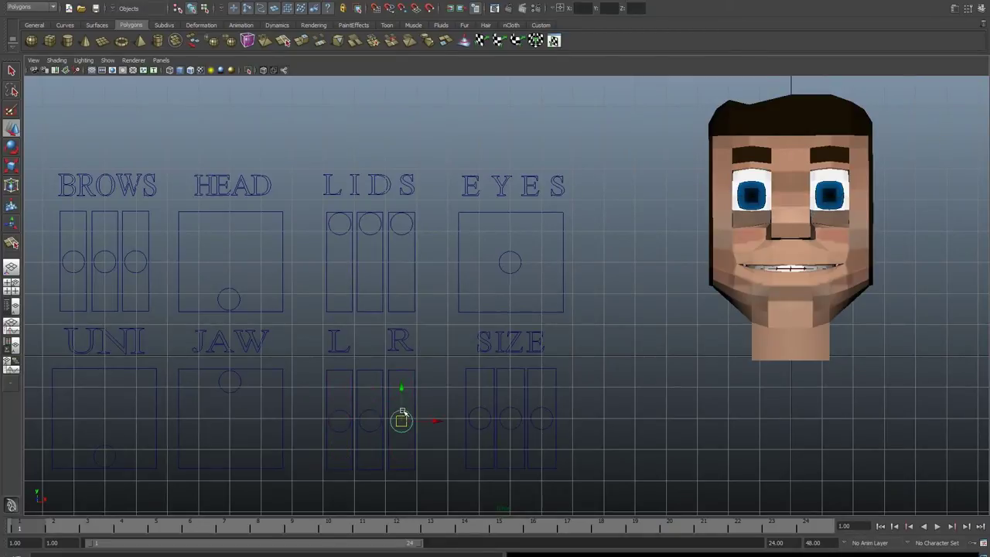
pyautogui.moveTo(402, 430); pyautogui.dragTo(401, 387)
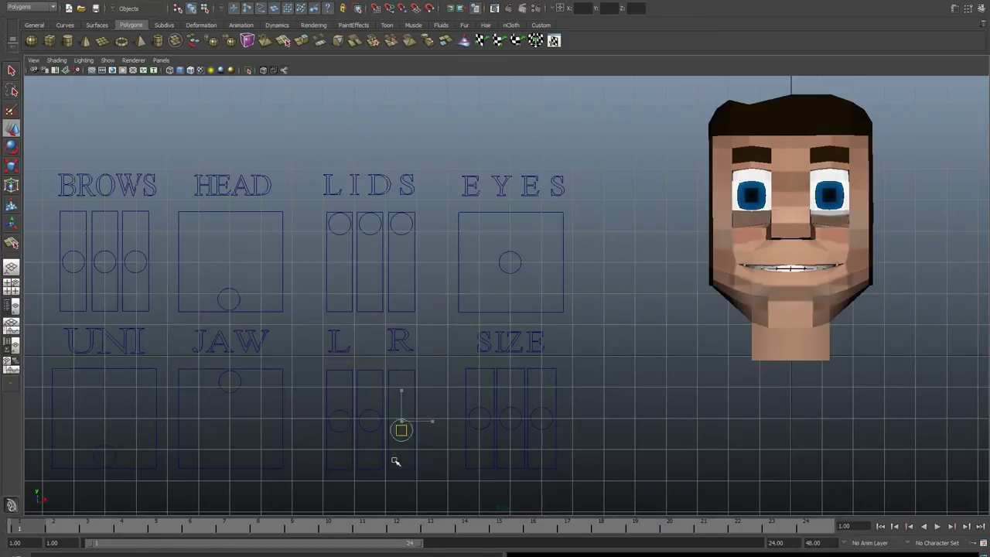
pyautogui.click(371, 414)
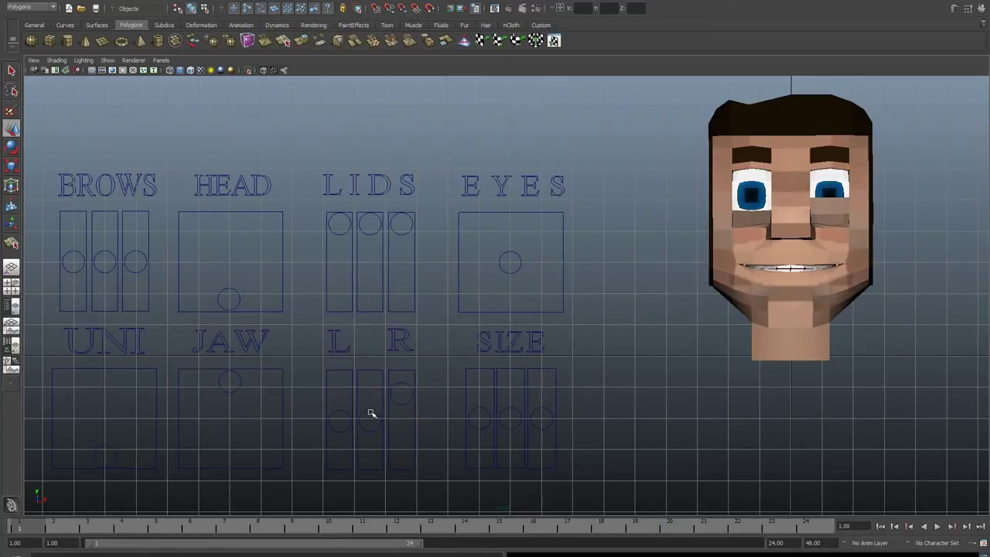
pyautogui.click(371, 418)
pyautogui.moveTo(370, 420)
pyautogui.mouseDown()
pyautogui.moveTo(369, 392)
pyautogui.moveTo(370, 445)
pyautogui.mouseUp()
pyautogui.click(367, 224)
pyautogui.click(372, 232)
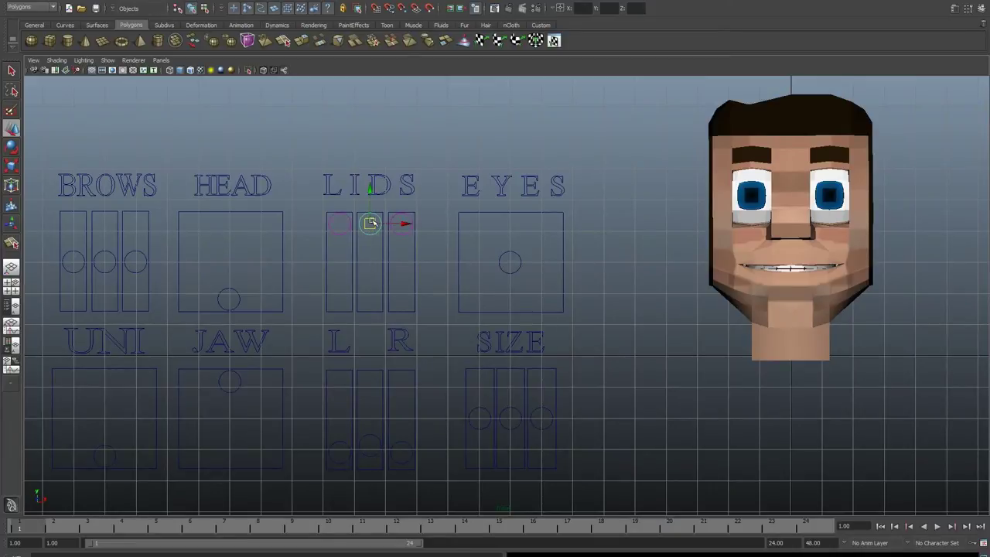
# Drag the middle LIDS control and the middle L/R control down to partly close both upper lids.
pyautogui.moveTo(373, 224)
pyautogui.mouseDown()
pyautogui.moveTo(370, 302)
pyautogui.moveTo(385, 250)
pyautogui.moveTo(378, 217)
pyautogui.moveTo(386, 273)
pyautogui.moveTo(392, 193)
pyautogui.moveTo(393, 211)
pyautogui.mouseUp()
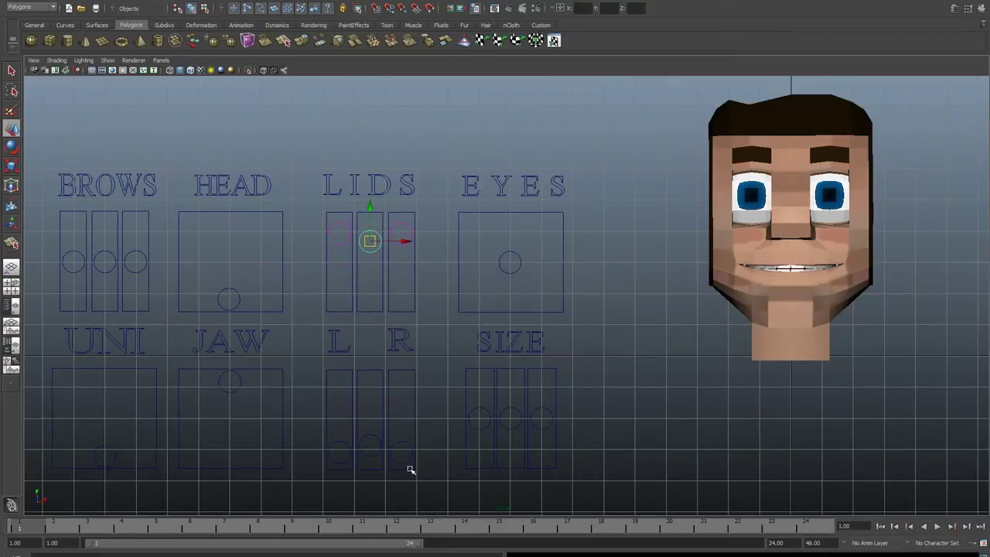
pyautogui.click(378, 445)
pyautogui.click(374, 436)
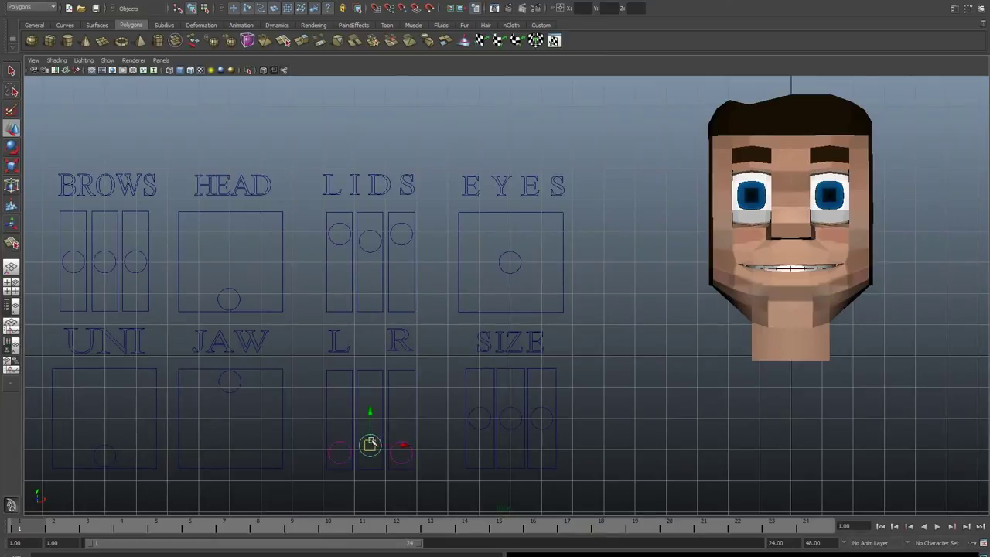
pyautogui.moveTo(373, 437); pyautogui.dragTo(371, 425)
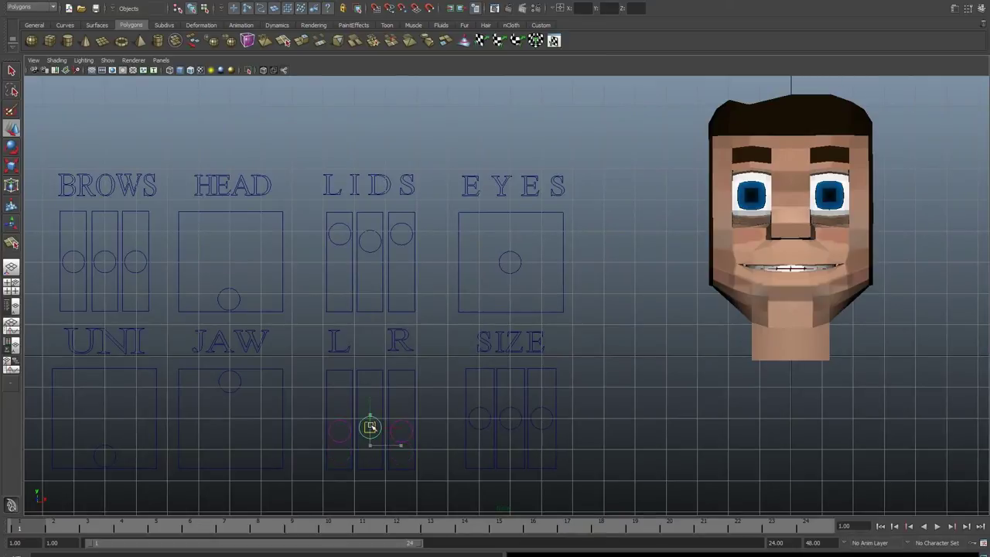
pyautogui.click(493, 509)
pyautogui.click(236, 293)
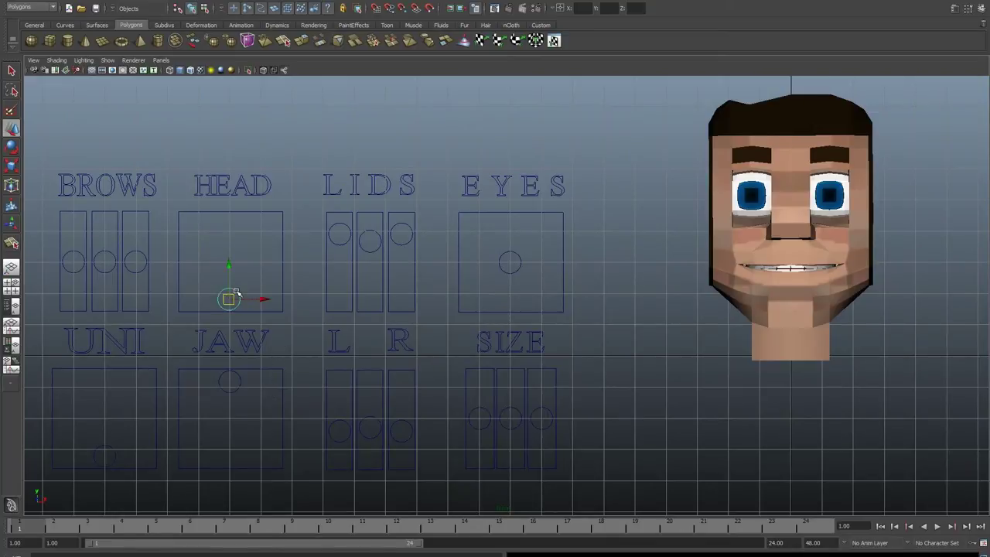
pyautogui.click(228, 301)
pyautogui.moveTo(228, 300); pyautogui.dragTo(230, 253)
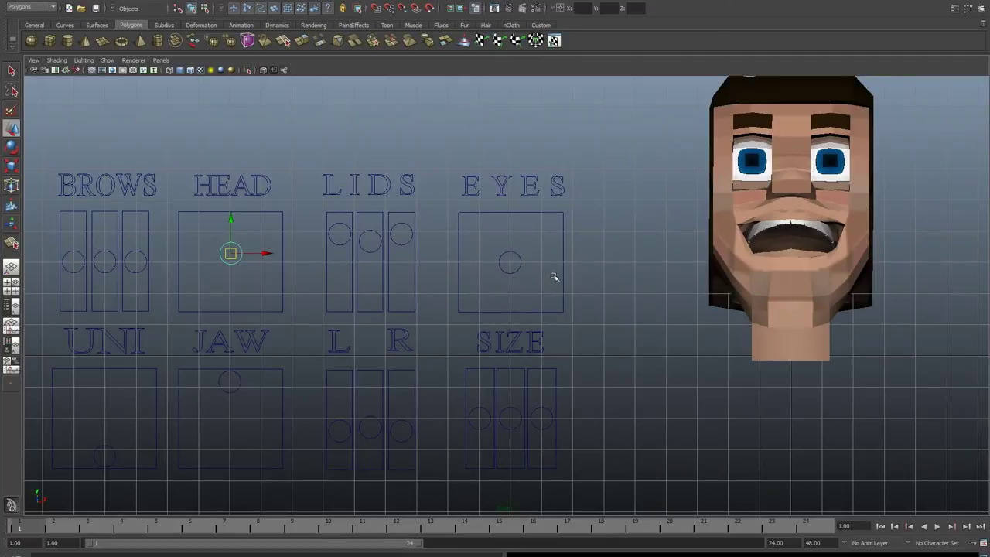
pyautogui.moveTo(231, 256); pyautogui.dragTo(233, 264)
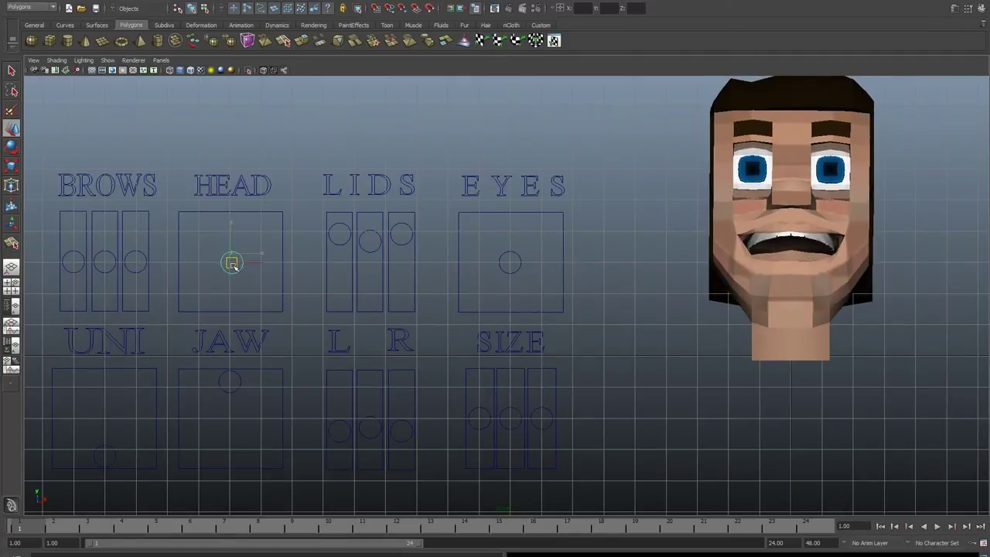
pyautogui.moveTo(233, 264); pyautogui.dragTo(232, 310)
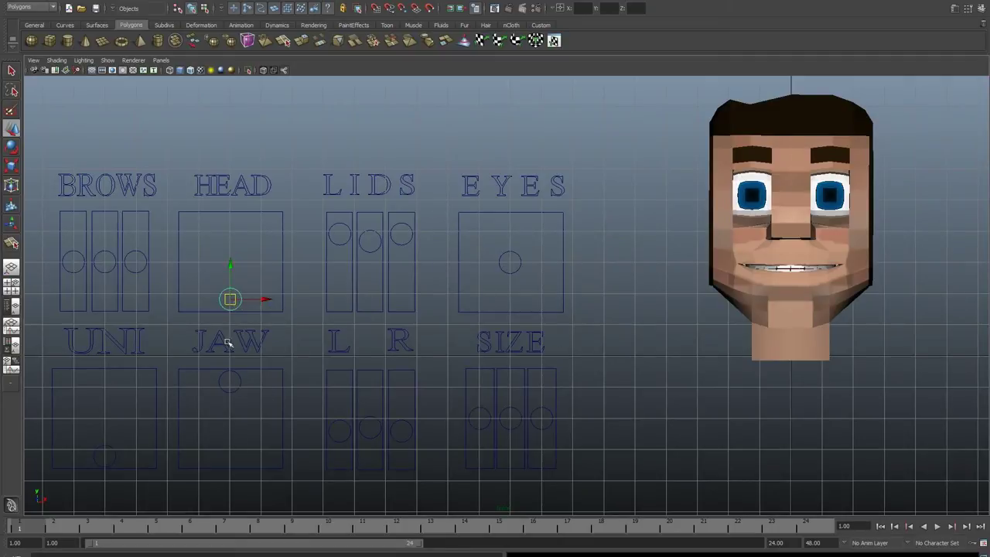
pyautogui.moveTo(230, 299)
pyautogui.mouseDown()
pyautogui.moveTo(239, 250)
pyautogui.moveTo(250, 283)
pyautogui.moveTo(257, 225)
pyautogui.moveTo(234, 332)
pyautogui.mouseUp()
# Drag the JAW control down, up and sideways, ending with the mouth closed in a toothy grin.
pyautogui.click(231, 380)
pyautogui.click(237, 378)
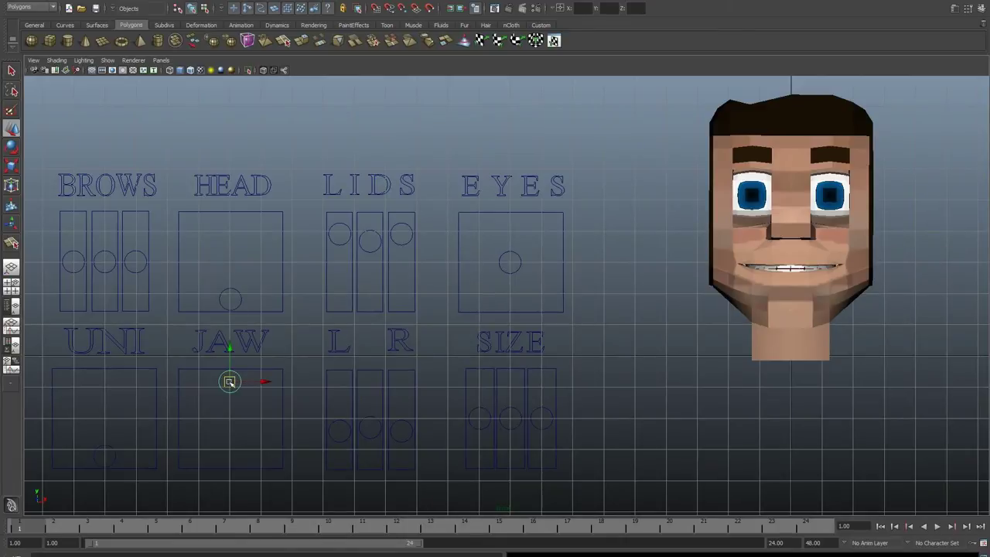
pyautogui.moveTo(230, 382)
pyautogui.mouseDown()
pyautogui.moveTo(219, 444)
pyautogui.moveTo(247, 440)
pyautogui.moveTo(212, 439)
pyautogui.moveTo(247, 439)
pyautogui.moveTo(223, 388)
pyautogui.moveTo(226, 409)
pyautogui.moveTo(218, 408)
pyautogui.mouseUp()
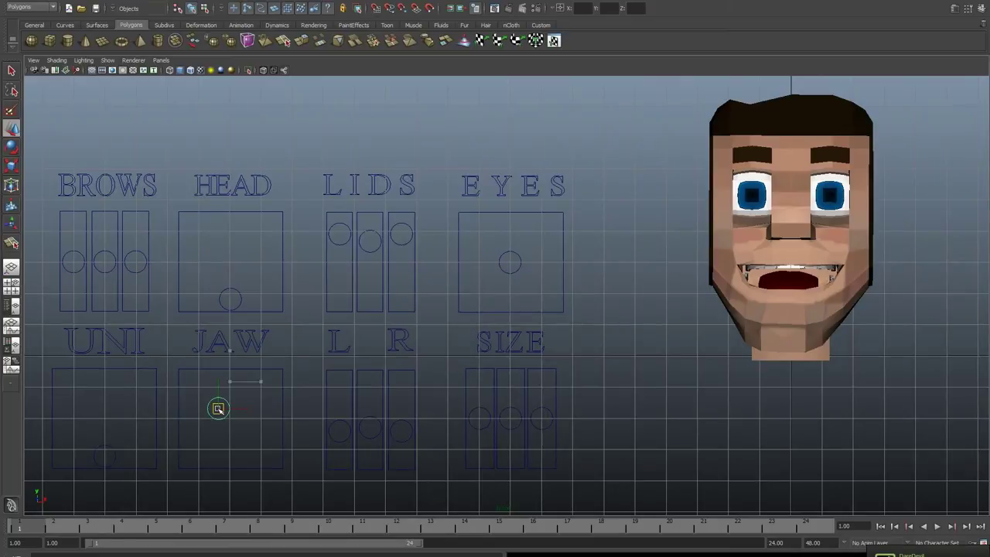
pyautogui.moveTo(218, 408)
pyautogui.mouseDown()
pyautogui.moveTo(224, 384)
pyautogui.moveTo(238, 394)
pyautogui.mouseUp()
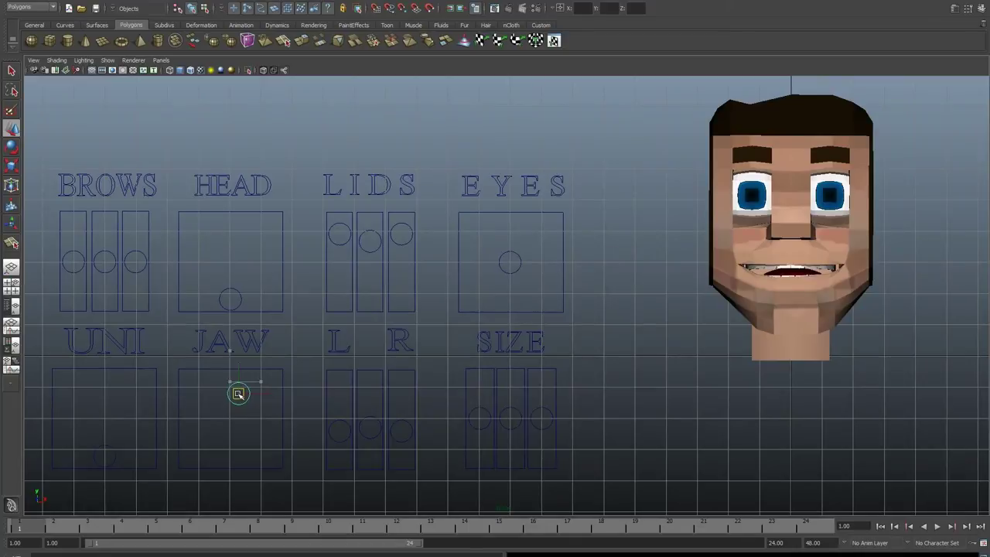
pyautogui.moveTo(238, 393); pyautogui.dragTo(183, 373)
pyautogui.moveTo(218, 354)
pyautogui.mouseDown(button='middle')
pyautogui.moveTo(144, 346)
pyautogui.moveTo(135, 378)
pyautogui.moveTo(185, 356)
pyautogui.moveTo(137, 377)
pyautogui.moveTo(178, 303)
pyautogui.moveTo(124, 333)
pyautogui.moveTo(172, 331)
pyautogui.moveTo(146, 310)
pyautogui.moveTo(195, 354)
pyautogui.moveTo(168, 307)
pyautogui.moveTo(171, 284)
pyautogui.mouseUp(button='middle')
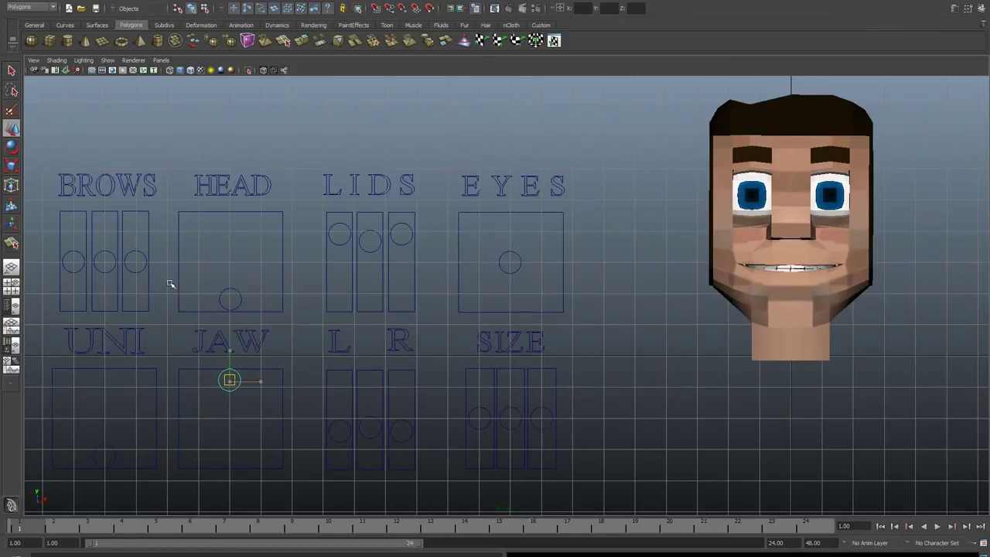
pyautogui.moveTo(171, 285)
pyautogui.mouseDown(button='middle')
pyautogui.moveTo(159, 349)
pyautogui.moveTo(148, 253)
pyautogui.moveTo(132, 283)
pyautogui.moveTo(130, 235)
pyautogui.moveTo(115, 283)
pyautogui.moveTo(116, 239)
pyautogui.moveTo(128, 260)
pyautogui.moveTo(88, 246)
pyautogui.moveTo(148, 266)
pyautogui.moveTo(121, 258)
pyautogui.moveTo(139, 265)
pyautogui.moveTo(140, 229)
pyautogui.moveTo(200, 302)
pyautogui.mouseUp(button='middle')
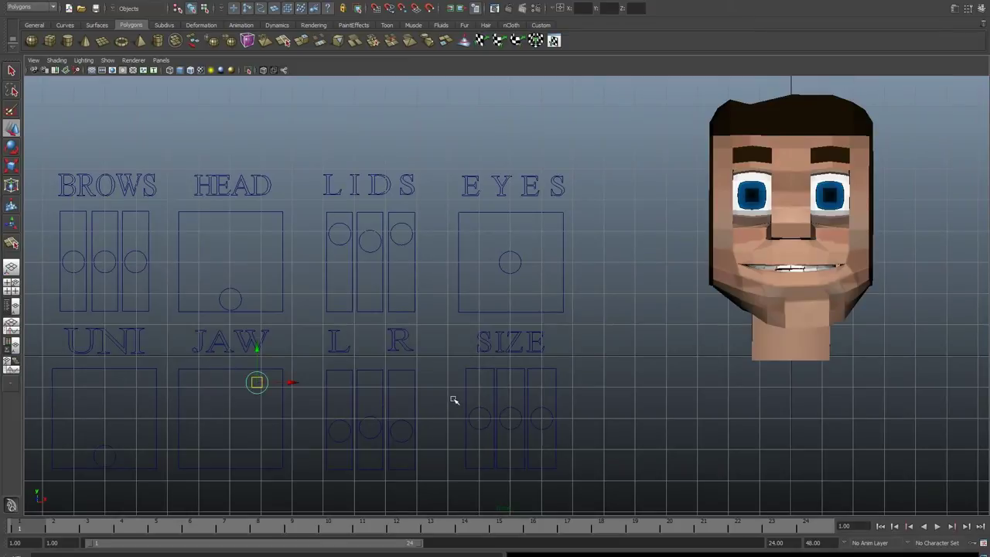
pyautogui.moveTo(454, 399); pyautogui.dragTo(423, 399, button='middle')
pyautogui.click(113, 254)
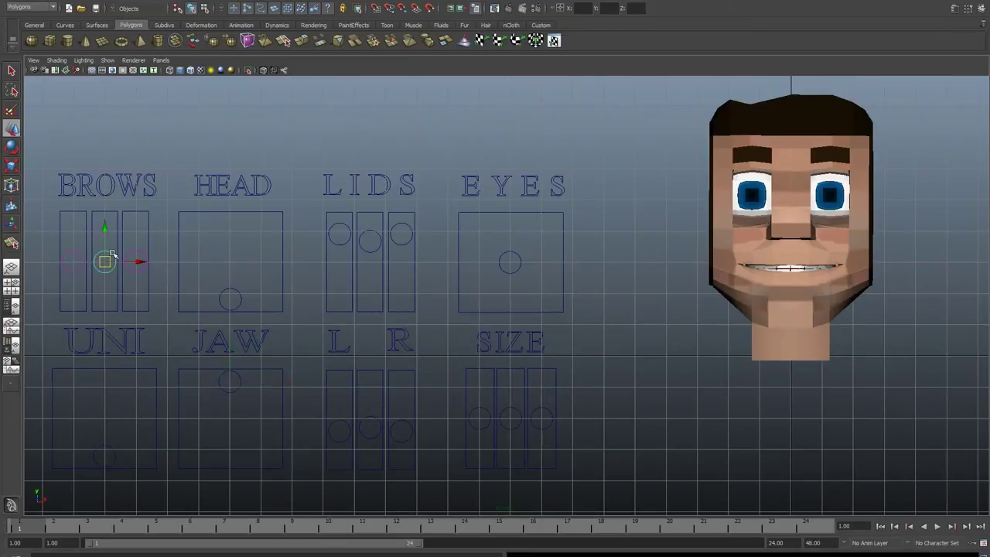
pyautogui.moveTo(104, 260)
pyautogui.mouseDown(button='middle')
pyautogui.moveTo(104, 227)
pyautogui.moveTo(103, 290)
pyautogui.moveTo(114, 238)
pyautogui.mouseUp(button='middle')
pyautogui.click(155, 238)
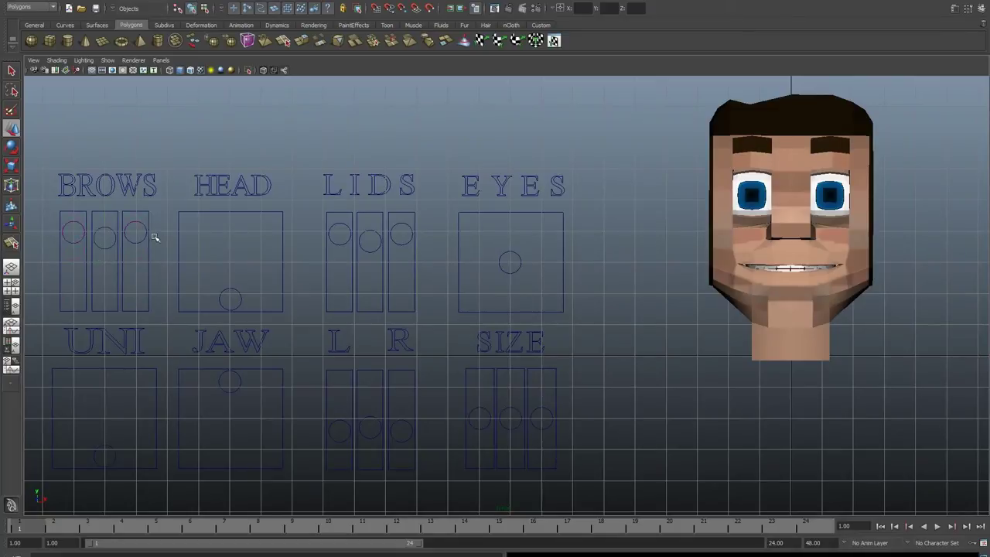
pyautogui.click(73, 242)
pyautogui.moveTo(73, 235); pyautogui.dragTo(75, 245, button='middle')
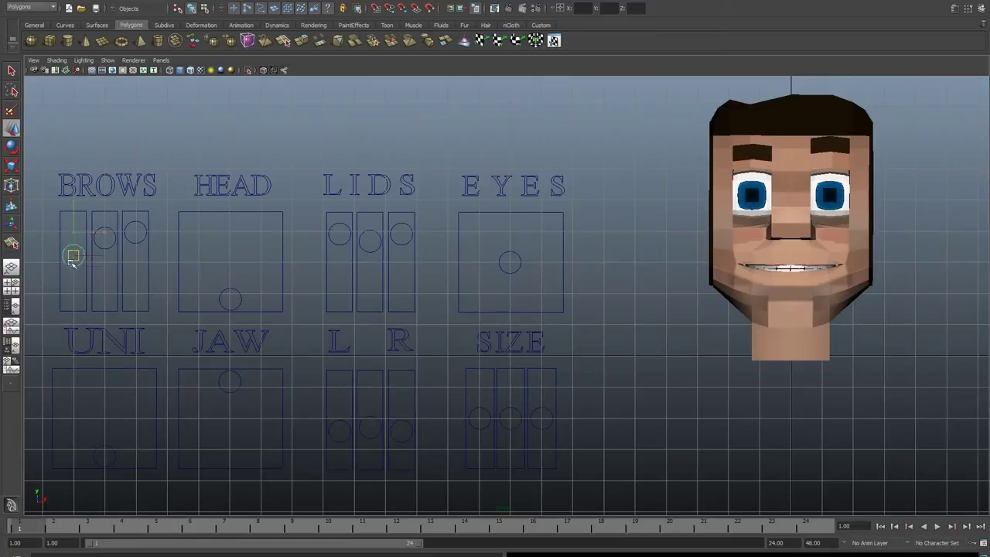
pyautogui.moveTo(73, 244); pyautogui.dragTo(74, 263, button='middle')
pyautogui.click(751, 154)
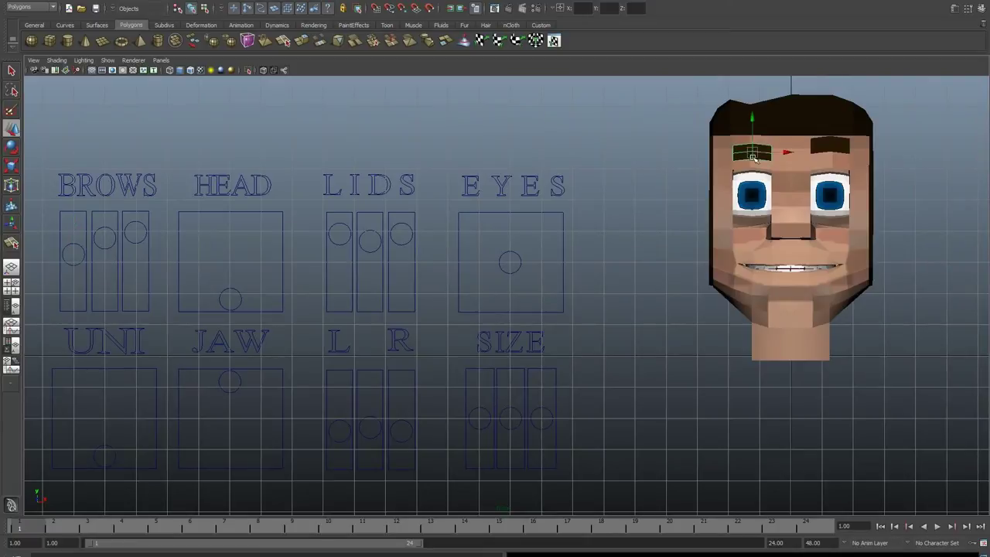
pyautogui.click(10, 148)
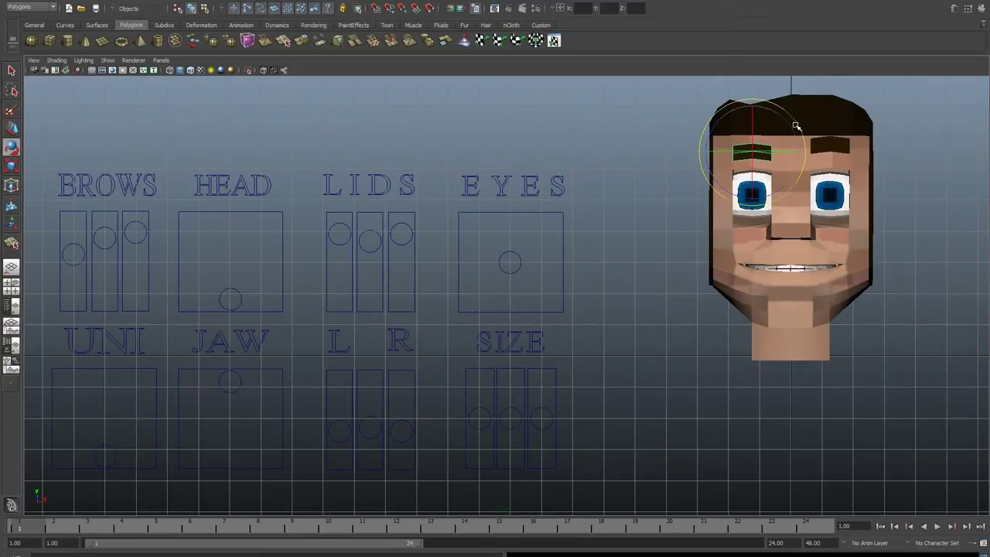
pyautogui.moveTo(797, 125); pyautogui.dragTo(794, 135)
pyautogui.click(892, 187)
pyautogui.click(756, 151)
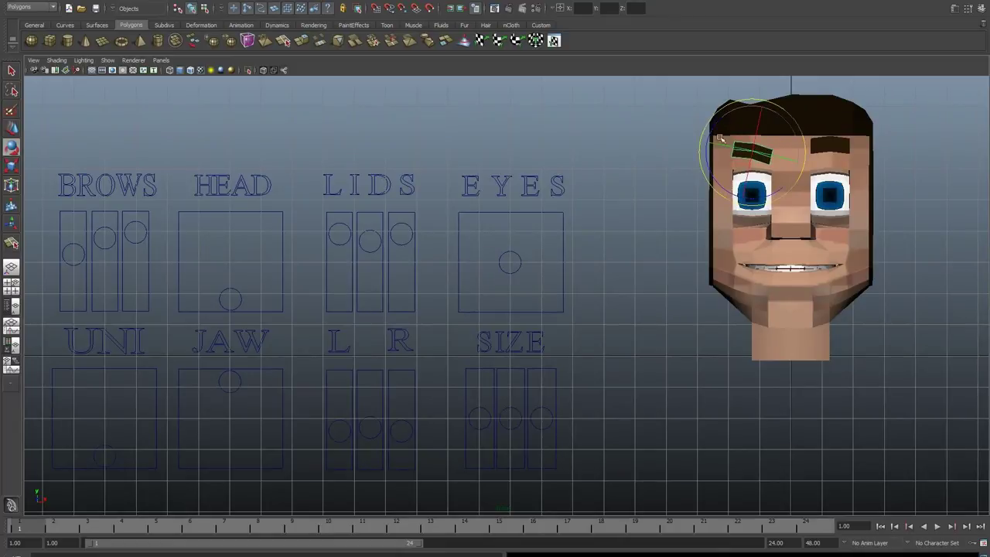
pyautogui.click(672, 224)
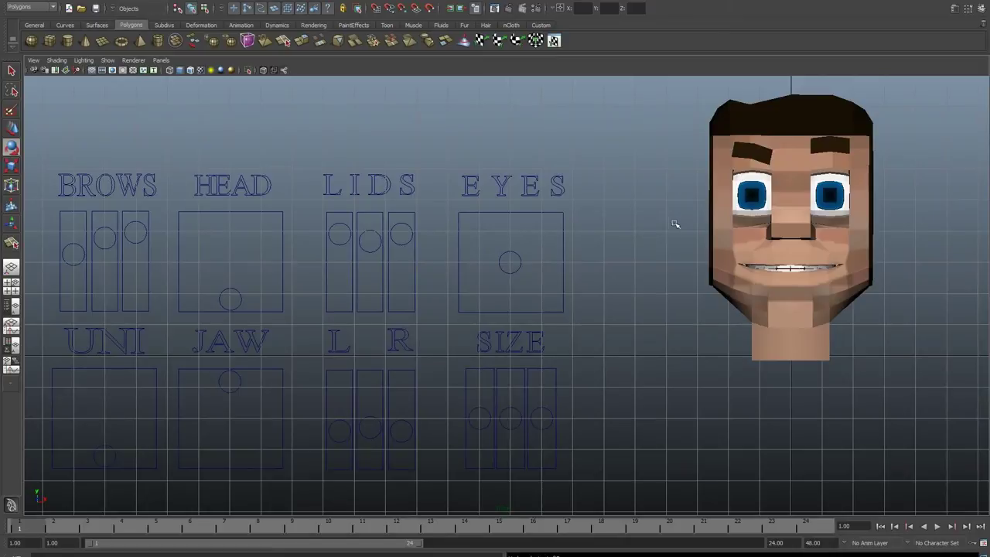
pyautogui.click(850, 147)
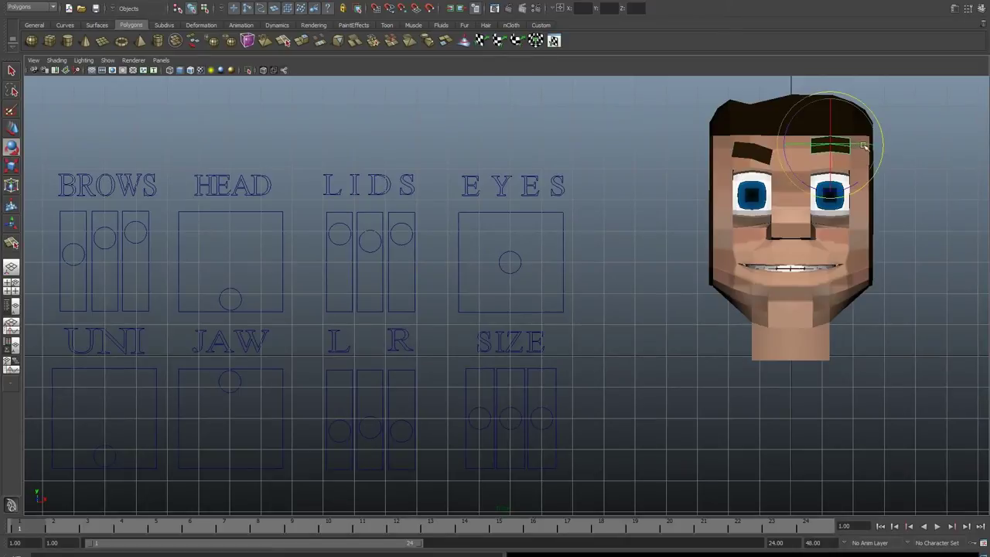
pyautogui.moveTo(884, 146); pyautogui.dragTo(880, 126)
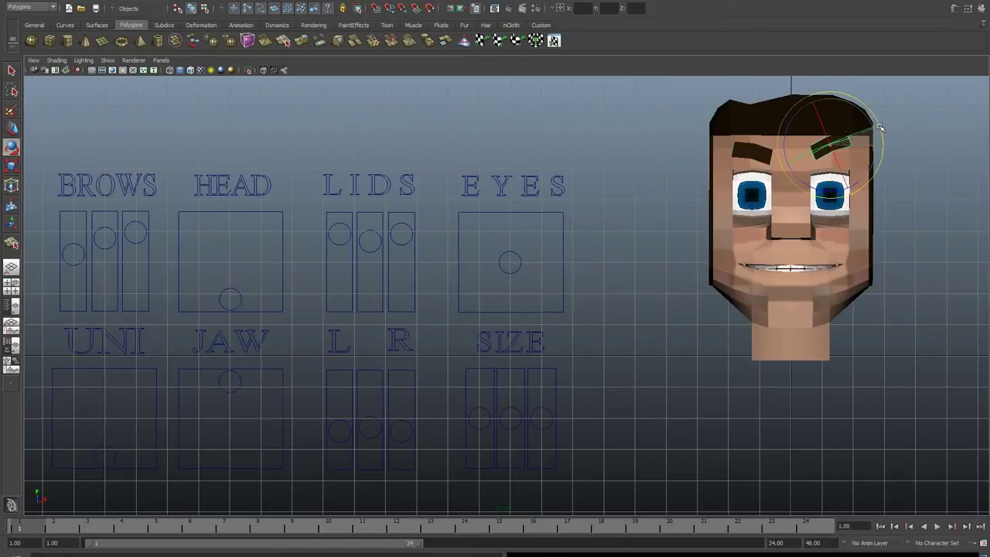
pyautogui.click(869, 315)
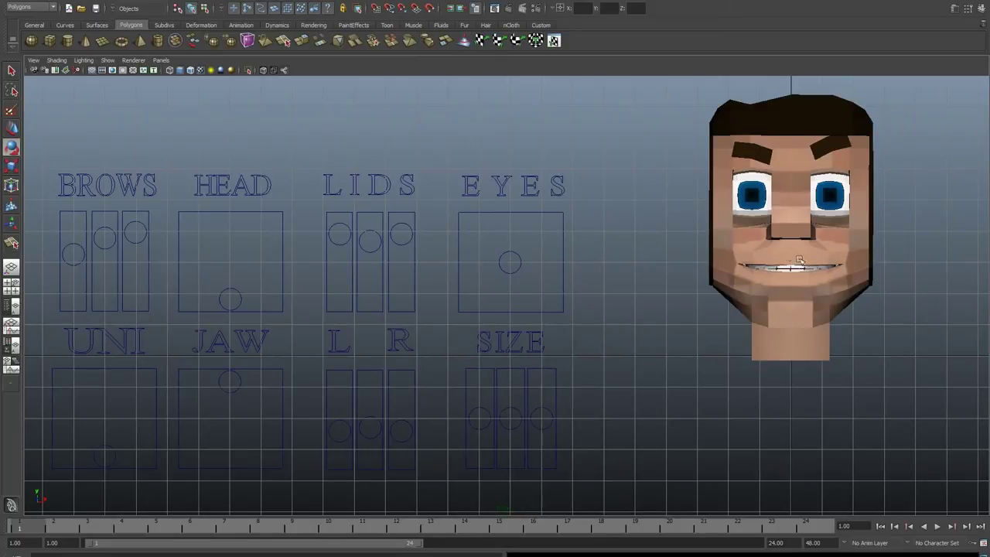
pyautogui.hotkey('ctrl', 'z')
pyautogui.hotkey('ctrl', 'z')
pyautogui.hotkey('ctrl', 'z')
pyautogui.hotkey('ctrl', 'z')
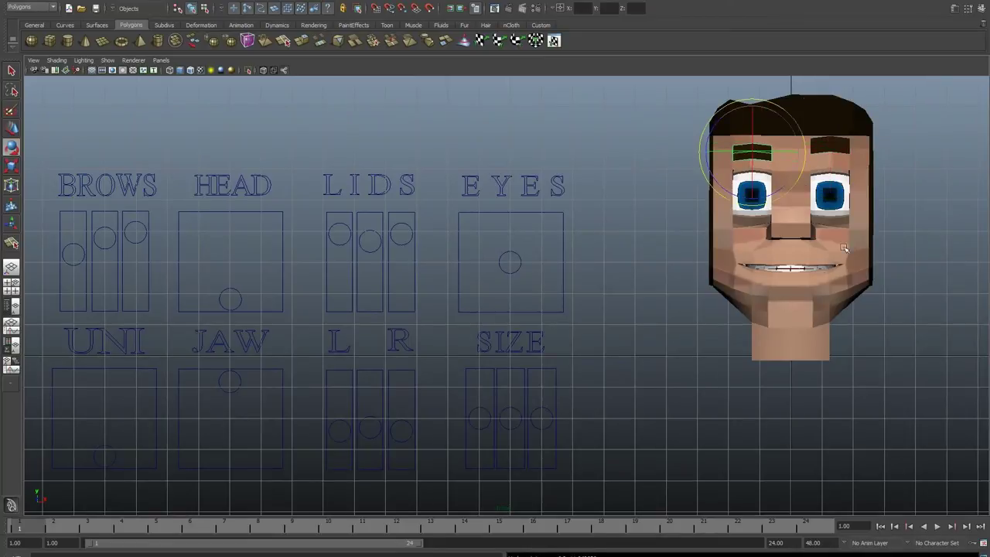
pyautogui.hotkey('ctrl', 'z')
pyautogui.hotkey('ctrl', 'z')
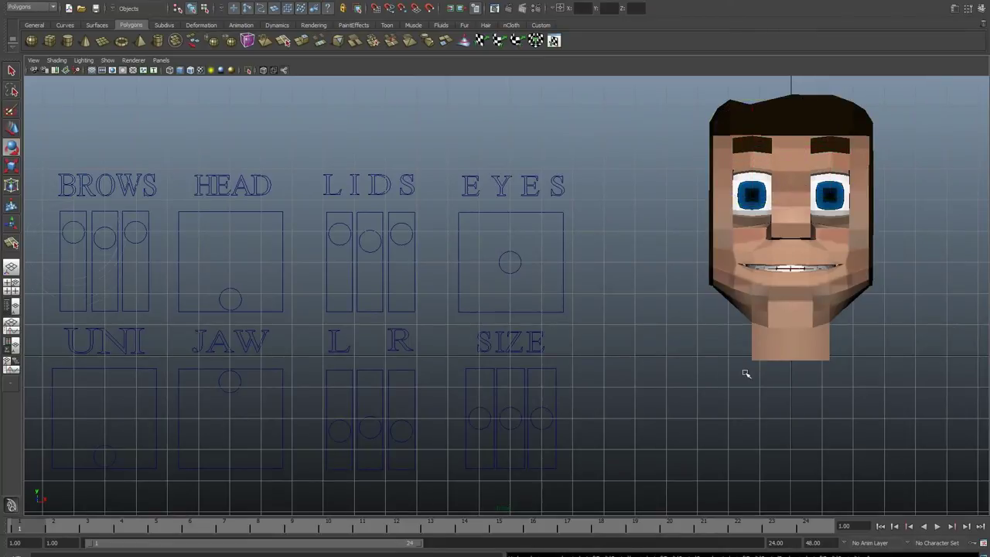
pyautogui.hotkey('ctrl', 'z')
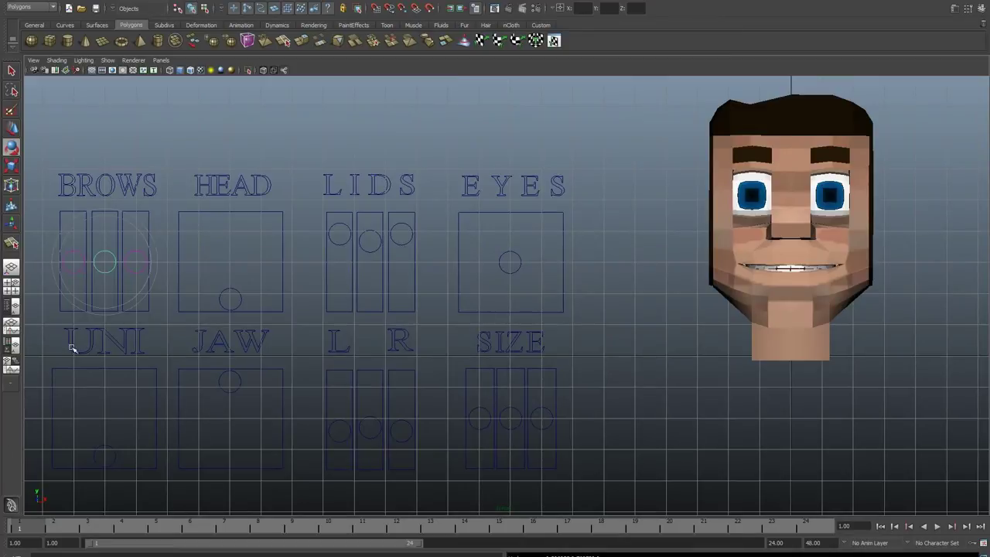
pyautogui.click(106, 447)
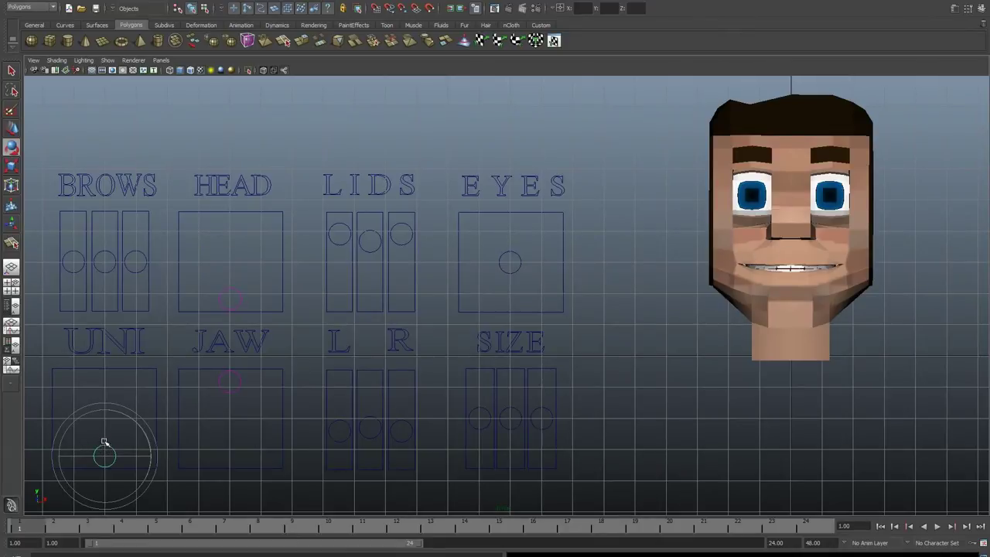
pyautogui.click(10, 128)
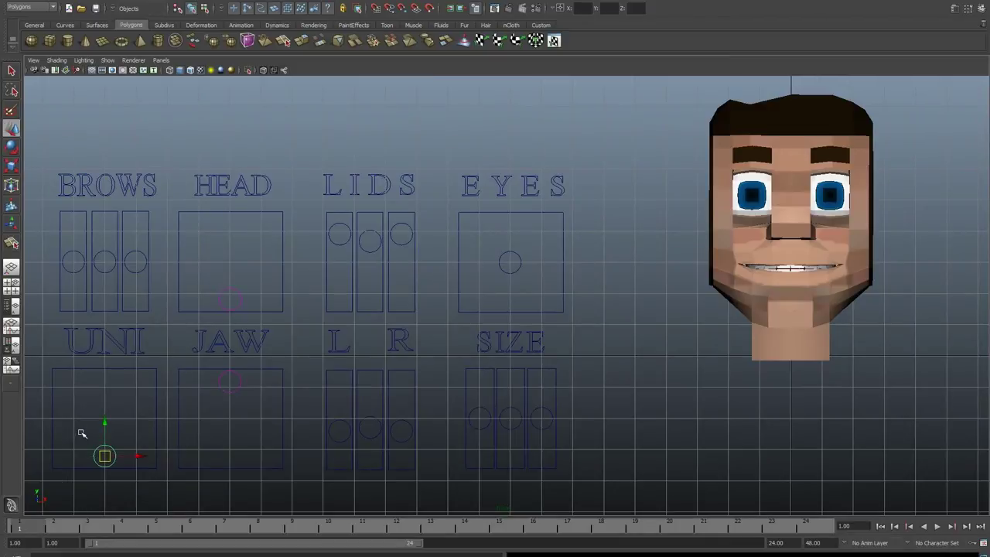
pyautogui.moveTo(106, 454); pyautogui.dragTo(106, 348)
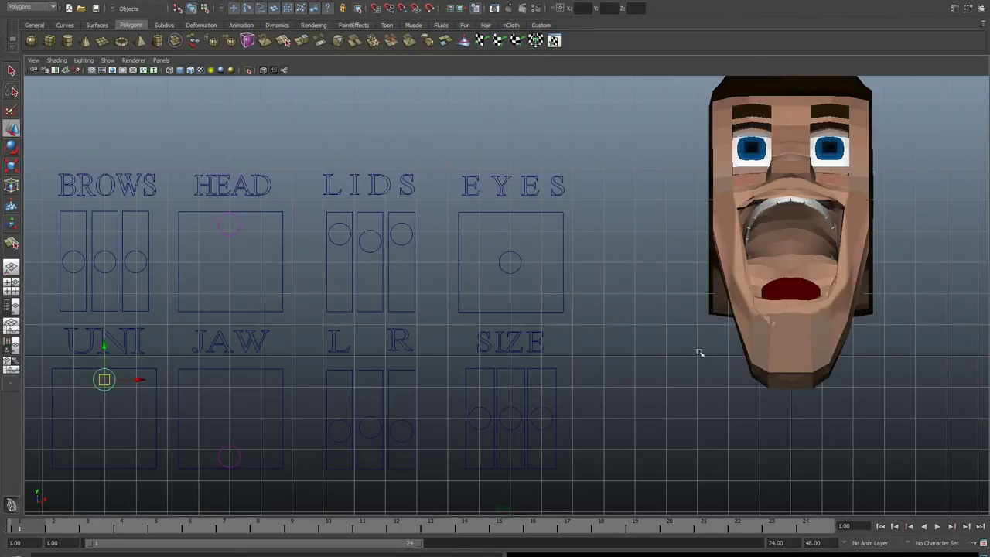
pyautogui.moveTo(106, 380)
pyautogui.mouseDown()
pyautogui.moveTo(103, 453)
pyautogui.moveTo(101, 424)
pyautogui.moveTo(97, 435)
pyautogui.moveTo(122, 431)
pyautogui.moveTo(82, 435)
pyautogui.moveTo(101, 435)
pyautogui.moveTo(103, 454)
pyautogui.mouseUp()
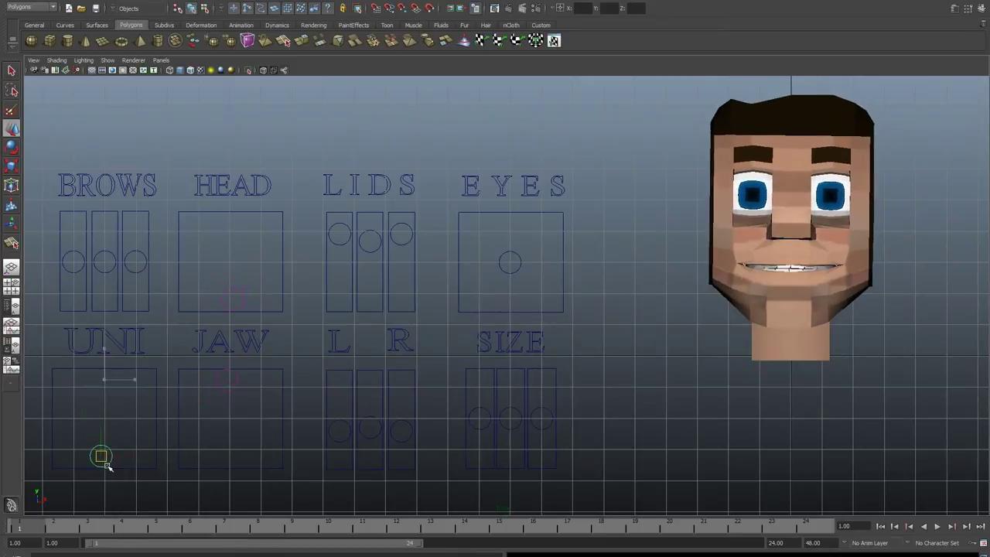
# Tilt and turn the head with the HEAD control.
pyautogui.click(236, 300)
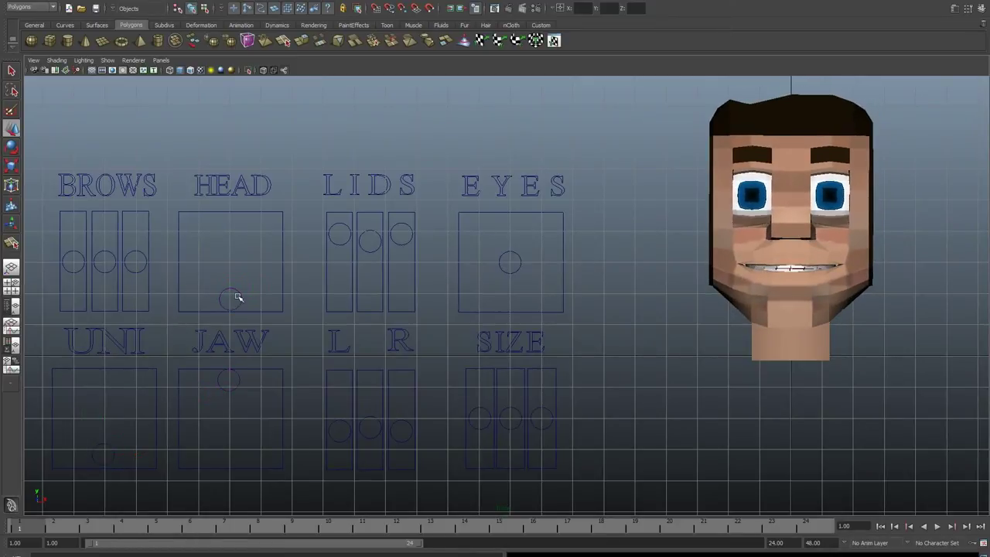
pyautogui.click(238, 298)
pyautogui.moveTo(229, 300); pyautogui.dragTo(256, 275)
# Open and close the jaw, then move the UNI control to the lower left for a narrow grin.
pyautogui.click(230, 386)
pyautogui.click(232, 381)
pyautogui.moveTo(229, 382)
pyautogui.mouseDown()
pyautogui.moveTo(205, 412)
pyautogui.moveTo(217, 402)
pyautogui.mouseUp()
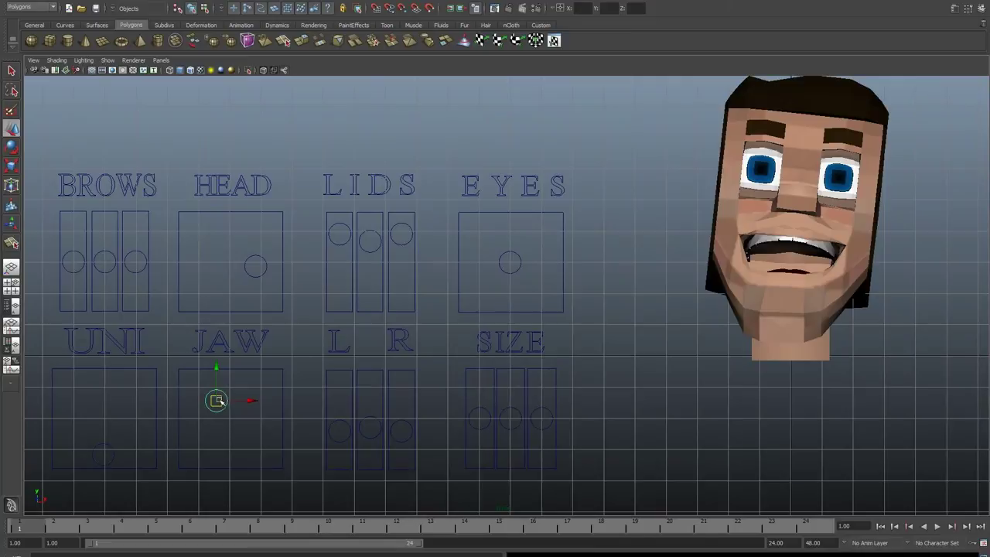
pyautogui.moveTo(219, 402); pyautogui.dragTo(221, 400)
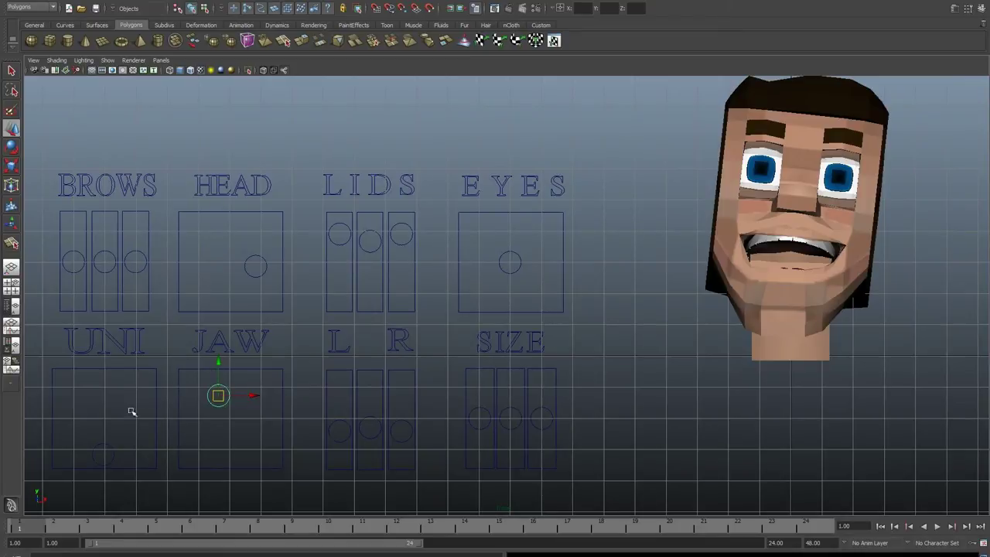
pyautogui.click(107, 446)
pyautogui.moveTo(104, 450)
pyautogui.mouseDown()
pyautogui.moveTo(106, 377)
pyautogui.moveTo(101, 426)
pyautogui.moveTo(126, 426)
pyautogui.moveTo(122, 436)
pyautogui.moveTo(63, 393)
pyautogui.moveTo(116, 420)
pyautogui.moveTo(73, 426)
pyautogui.moveTo(122, 422)
pyautogui.moveTo(62, 389)
pyautogui.moveTo(75, 426)
pyautogui.moveTo(80, 397)
pyautogui.moveTo(83, 457)
pyautogui.mouseUp()
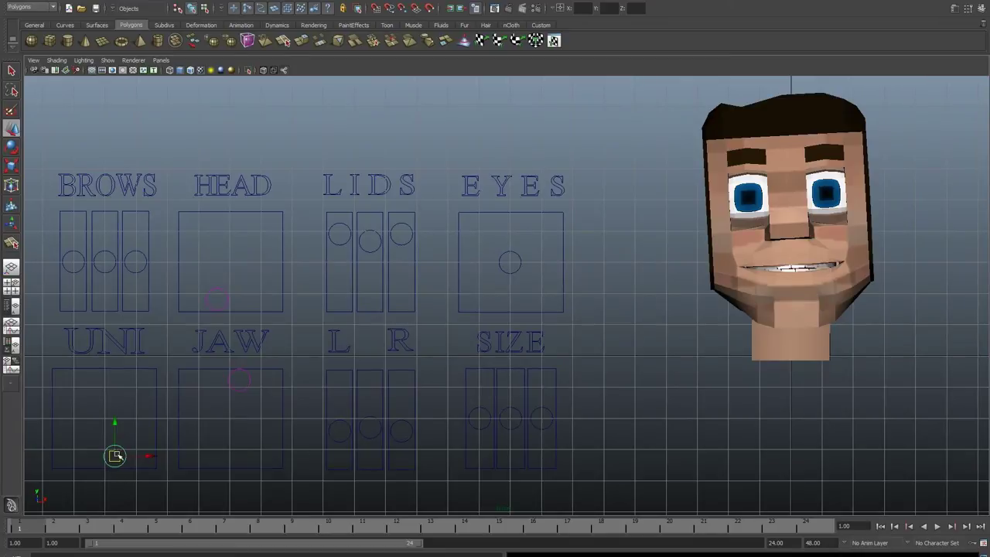
# Drag the UNI control slightly left to turn the head back upright.
pyautogui.moveTo(116, 456); pyautogui.dragTo(105, 456)
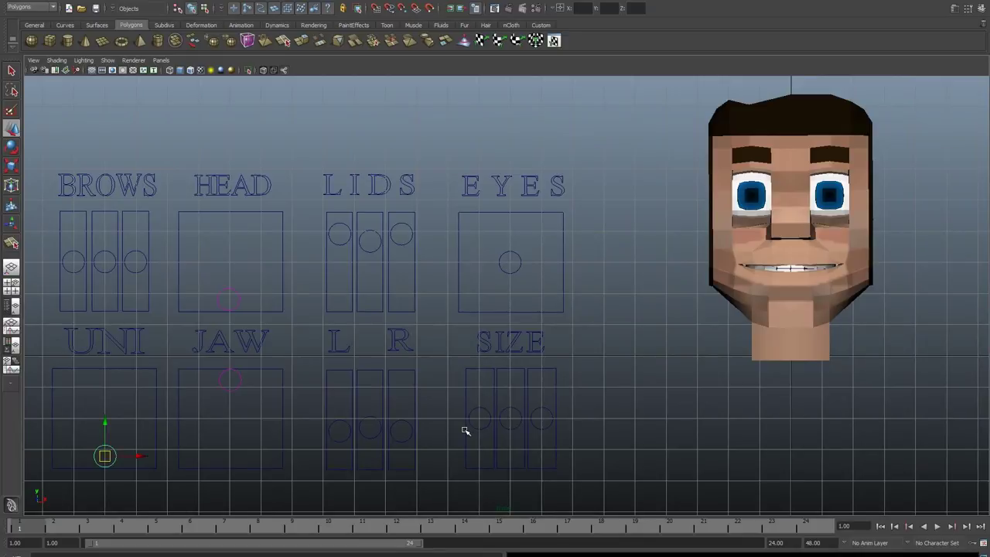
pyautogui.press('space')
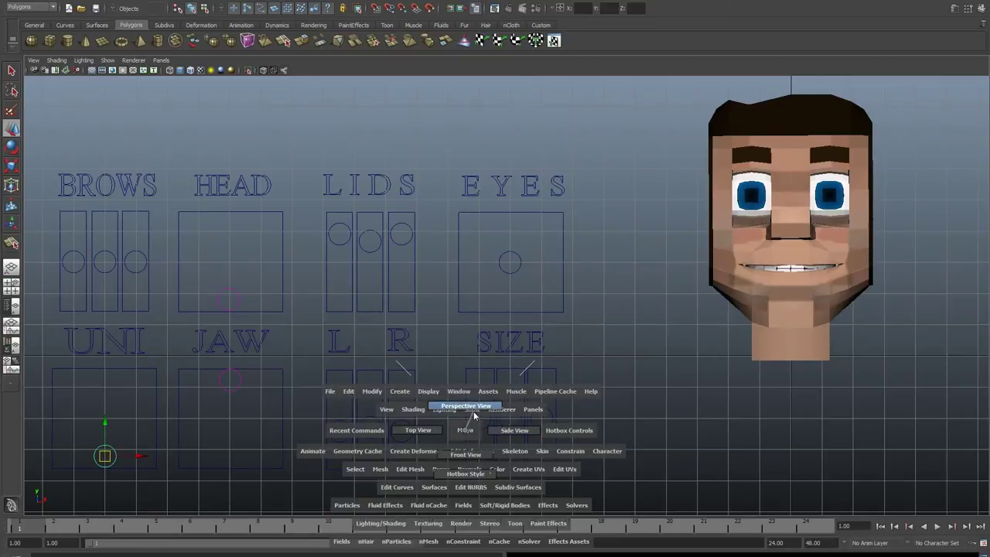
# Switch the viewport to the perspective camera, select the head mesh and orbit around it.
pyautogui.moveTo(483, 428)
pyautogui.mouseDown()
pyautogui.moveTo(480, 410)
pyautogui.moveTo(515, 404)
pyautogui.mouseUp()
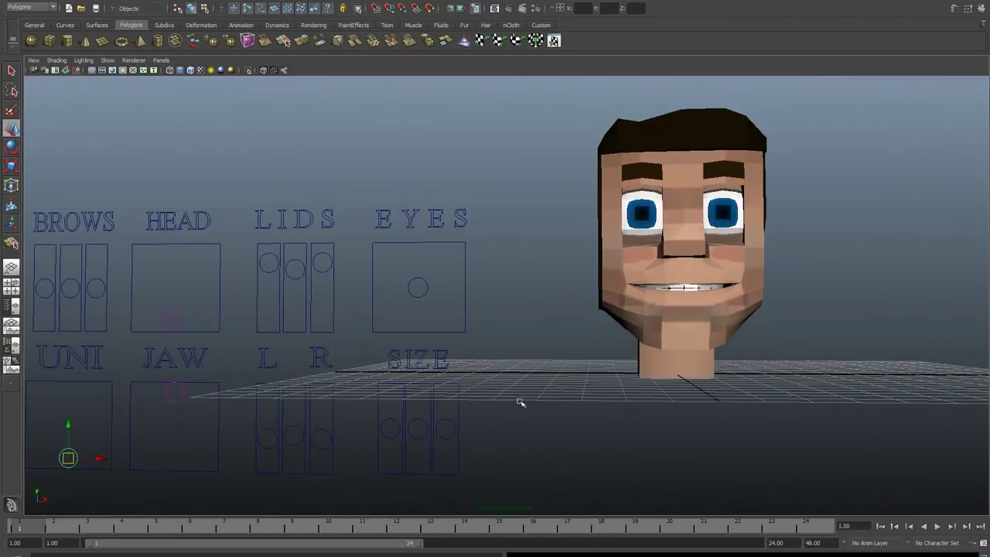
pyautogui.moveTo(612, 401)
pyautogui.keyDown('alt'); pyautogui.mouseDown()
pyautogui.moveTo(573, 394)
pyautogui.moveTo(549, 403)
pyautogui.moveTo(564, 402)
pyautogui.mouseUp(); pyautogui.keyUp('alt')
pyautogui.click(615, 269)
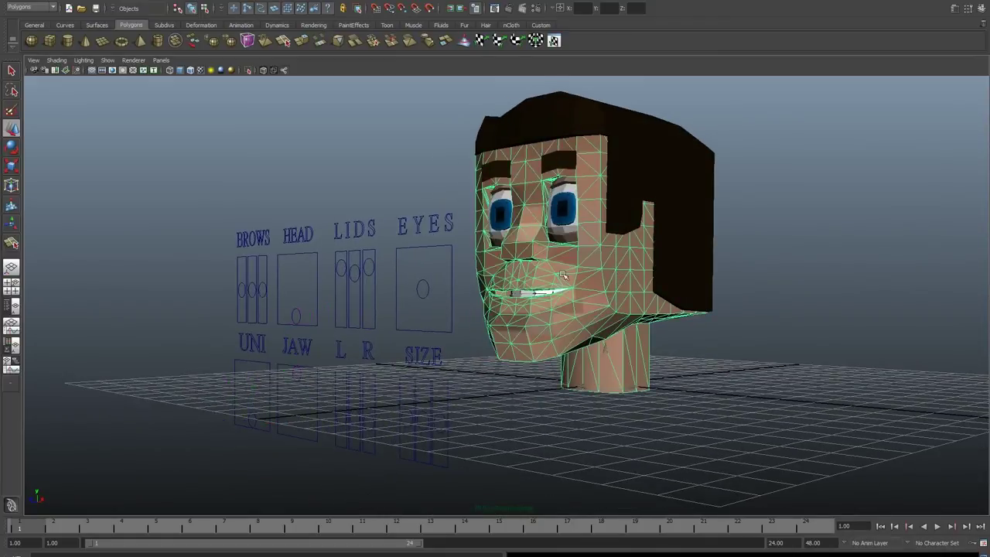
pyautogui.moveTo(603, 383)
pyautogui.keyDown('alt'); pyautogui.mouseDown()
pyautogui.moveTo(701, 381)
pyautogui.moveTo(694, 404)
pyautogui.moveTo(725, 400)
pyautogui.moveTo(730, 391)
pyautogui.moveTo(709, 394)
pyautogui.moveTo(775, 339)
pyautogui.moveTo(789, 360)
pyautogui.moveTo(738, 360)
pyautogui.mouseUp(); pyautogui.keyUp('alt')
# Inspect the head from below, the side and above, then deselect it.
pyautogui.moveTo(738, 314)
pyautogui.keyDown('alt'); pyautogui.mouseDown()
pyautogui.moveTo(751, 380)
pyautogui.moveTo(674, 397)
pyautogui.moveTo(621, 372)
pyautogui.moveTo(577, 376)
pyautogui.mouseUp(); pyautogui.keyUp('alt')
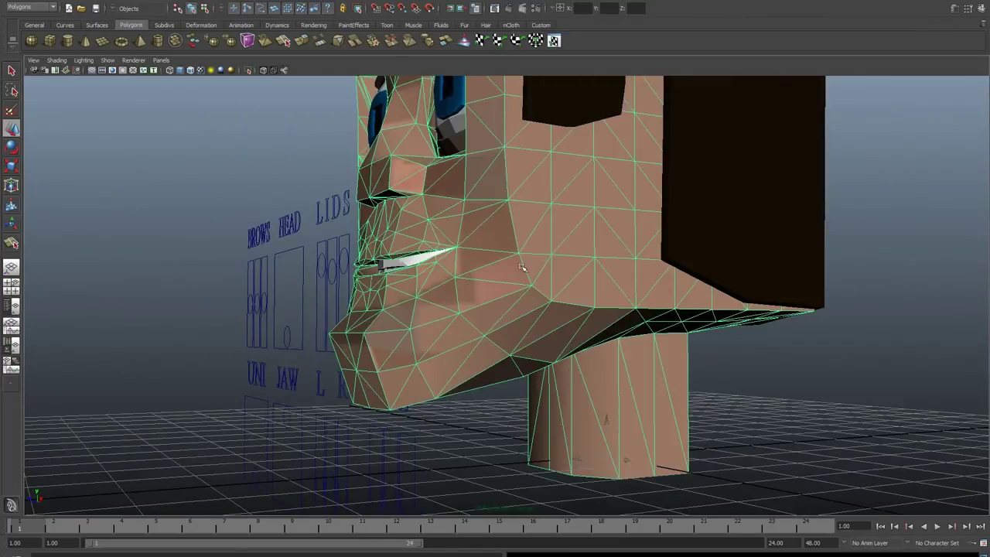
pyautogui.moveTo(489, 329)
pyautogui.keyDown('alt'); pyautogui.mouseDown()
pyautogui.moveTo(544, 354)
pyautogui.moveTo(557, 341)
pyautogui.moveTo(517, 329)
pyautogui.moveTo(586, 342)
pyautogui.moveTo(466, 345)
pyautogui.moveTo(472, 330)
pyautogui.moveTo(549, 324)
pyautogui.moveTo(511, 329)
pyautogui.moveTo(585, 288)
pyautogui.mouseUp(); pyautogui.keyUp('alt')
pyautogui.scroll(-2, 465, 343)
pyautogui.scroll(-3, 480, 340)
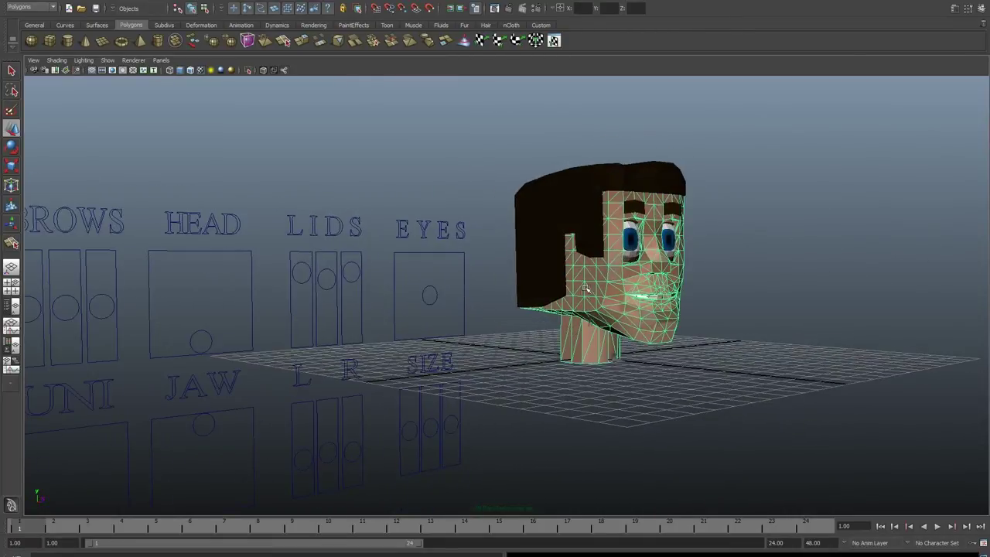
pyautogui.moveTo(700, 344)
pyautogui.keyDown('alt'); pyautogui.mouseDown()
pyautogui.moveTo(678, 283)
pyautogui.moveTo(735, 347)
pyautogui.moveTo(633, 340)
pyautogui.moveTo(648, 343)
pyautogui.mouseUp(); pyautogui.keyUp('alt')
pyautogui.click(712, 330)
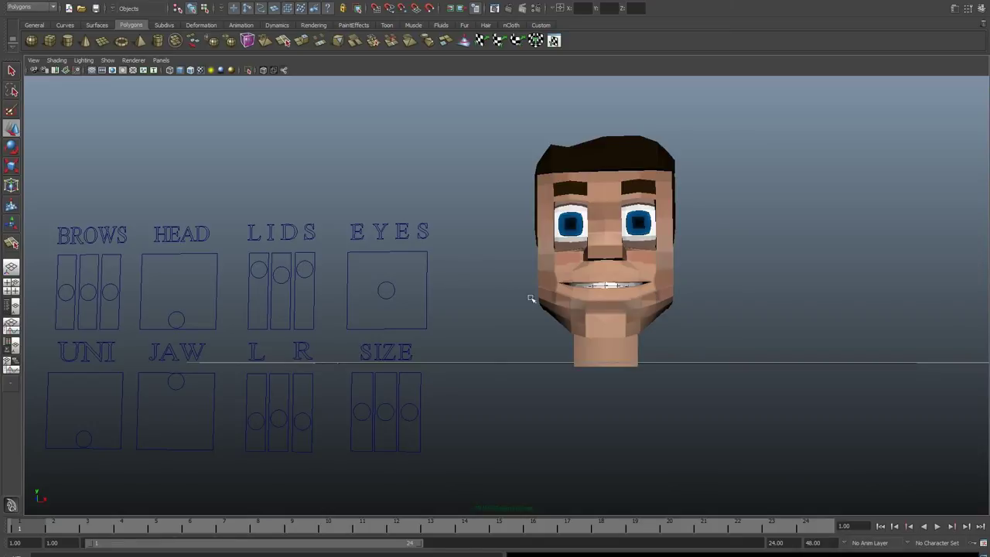
# Nudge the HEAD control to turn the head slightly, then view it from a low side angle.
pyautogui.click(180, 315)
pyautogui.moveTo(177, 319)
pyautogui.mouseDown()
pyautogui.moveTo(188, 283)
pyautogui.moveTo(147, 287)
pyautogui.moveTo(183, 294)
pyautogui.moveTo(166, 310)
pyautogui.moveTo(173, 303)
pyautogui.moveTo(125, 295)
pyautogui.moveTo(179, 305)
pyautogui.moveTo(163, 309)
pyautogui.moveTo(153, 283)
pyautogui.moveTo(178, 289)
pyautogui.moveTo(150, 287)
pyautogui.mouseUp()
pyautogui.moveTo(361, 418)
pyautogui.keyDown('alt'); pyautogui.mouseDown()
pyautogui.moveTo(325, 402)
pyautogui.moveTo(274, 411)
pyautogui.moveTo(489, 328)
pyautogui.moveTo(626, 353)
pyautogui.moveTo(661, 338)
pyautogui.moveTo(691, 361)
pyautogui.moveTo(648, 371)
pyautogui.moveTo(571, 360)
pyautogui.moveTo(533, 380)
pyautogui.moveTo(426, 390)
pyautogui.moveTo(394, 374)
pyautogui.moveTo(420, 376)
pyautogui.moveTo(456, 356)
pyautogui.mouseUp(); pyautogui.keyUp('alt')
# Orbit and dolly around the posed head to view its front, rear three-quarter and left side.
pyautogui.moveTo(567, 264)
pyautogui.keyDown('alt'); pyautogui.mouseDown()
pyautogui.moveTo(633, 351)
pyautogui.moveTo(686, 352)
pyautogui.moveTo(642, 350)
pyautogui.moveTo(656, 347)
pyautogui.mouseUp(); pyautogui.keyUp('alt')
pyautogui.moveTo(571, 374)
pyautogui.keyDown('alt'); pyautogui.mouseDown()
pyautogui.moveTo(531, 376)
pyautogui.moveTo(608, 369)
pyautogui.moveTo(804, 376)
pyautogui.moveTo(838, 387)
pyautogui.moveTo(592, 380)
pyautogui.moveTo(719, 387)
pyautogui.moveTo(630, 350)
pyautogui.moveTo(619, 325)
pyautogui.moveTo(566, 335)
pyautogui.moveTo(575, 361)
pyautogui.moveTo(552, 377)
pyautogui.moveTo(572, 379)
pyautogui.moveTo(527, 387)
pyautogui.mouseUp(); pyautogui.keyUp('alt')
pyautogui.keyDown('alt'); pyautogui.moveTo(645, 365); pyautogui.dragTo(701, 346, button='right'); pyautogui.keyUp('alt')
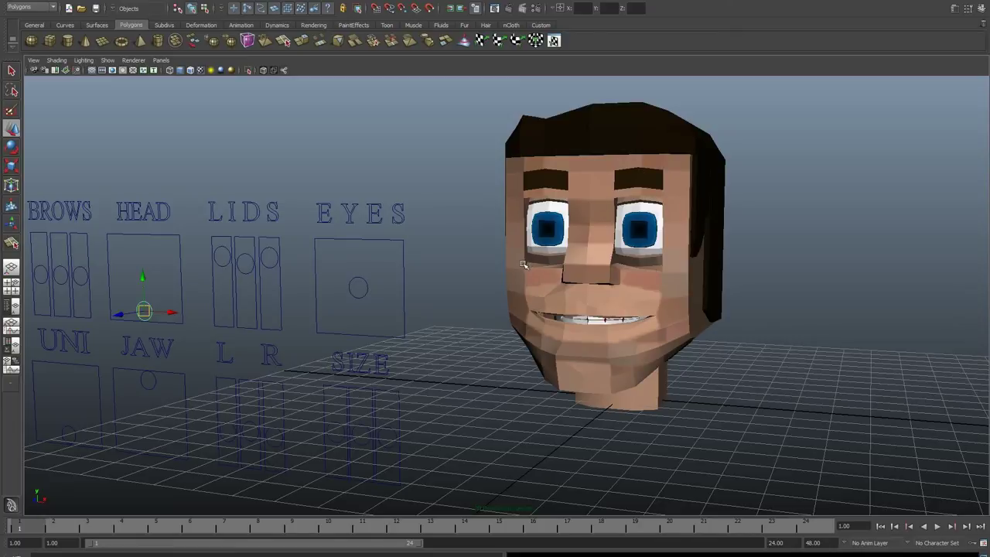
pyautogui.moveTo(524, 264)
pyautogui.keyDown('alt'); pyautogui.mouseDown()
pyautogui.moveTo(572, 261)
pyautogui.moveTo(555, 265)
pyautogui.mouseUp(); pyautogui.keyUp('alt')
pyautogui.moveTo(579, 339)
pyautogui.keyDown('alt'); pyautogui.mouseDown()
pyautogui.moveTo(586, 294)
pyautogui.moveTo(630, 278)
pyautogui.moveTo(633, 286)
pyautogui.moveTo(564, 287)
pyautogui.moveTo(608, 267)
pyautogui.moveTo(751, 294)
pyautogui.moveTo(579, 308)
pyautogui.moveTo(581, 282)
pyautogui.moveTo(587, 296)
pyautogui.moveTo(679, 296)
pyautogui.moveTo(535, 307)
pyautogui.moveTo(597, 306)
pyautogui.moveTo(581, 305)
pyautogui.mouseUp(); pyautogui.keyUp('alt')
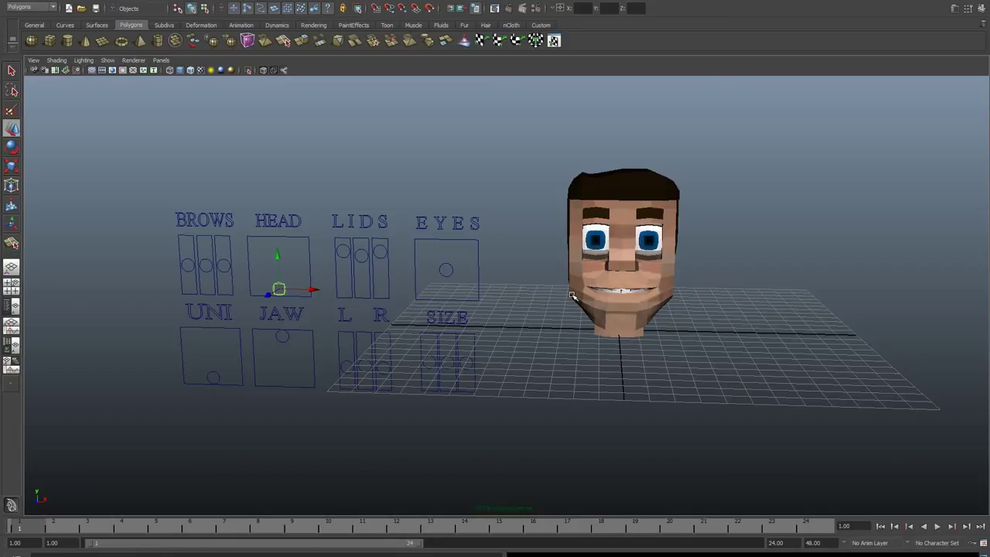
# Move the EYES control so the pupils look left, then down-left.
pyautogui.click(446, 268)
pyautogui.moveTo(447, 271)
pyautogui.mouseDown()
pyautogui.moveTo(457, 268)
pyautogui.moveTo(421, 277)
pyautogui.moveTo(454, 276)
pyautogui.moveTo(434, 283)
pyautogui.moveTo(457, 286)
pyautogui.moveTo(436, 283)
pyautogui.moveTo(447, 286)
pyautogui.moveTo(443, 306)
pyautogui.moveTo(440, 290)
pyautogui.mouseUp()
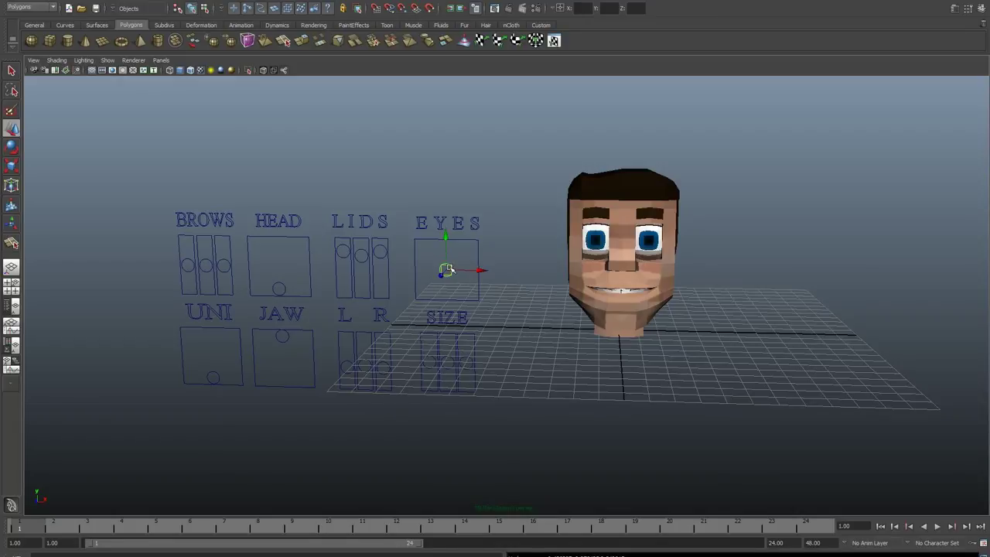
pyautogui.moveTo(447, 270)
pyautogui.mouseDown()
pyautogui.moveTo(434, 280)
pyautogui.moveTo(488, 285)
pyautogui.moveTo(448, 284)
pyautogui.moveTo(479, 244)
pyautogui.moveTo(447, 242)
pyautogui.moveTo(446, 279)
pyautogui.moveTo(468, 278)
pyautogui.moveTo(466, 257)
pyautogui.moveTo(446, 256)
pyautogui.mouseUp()
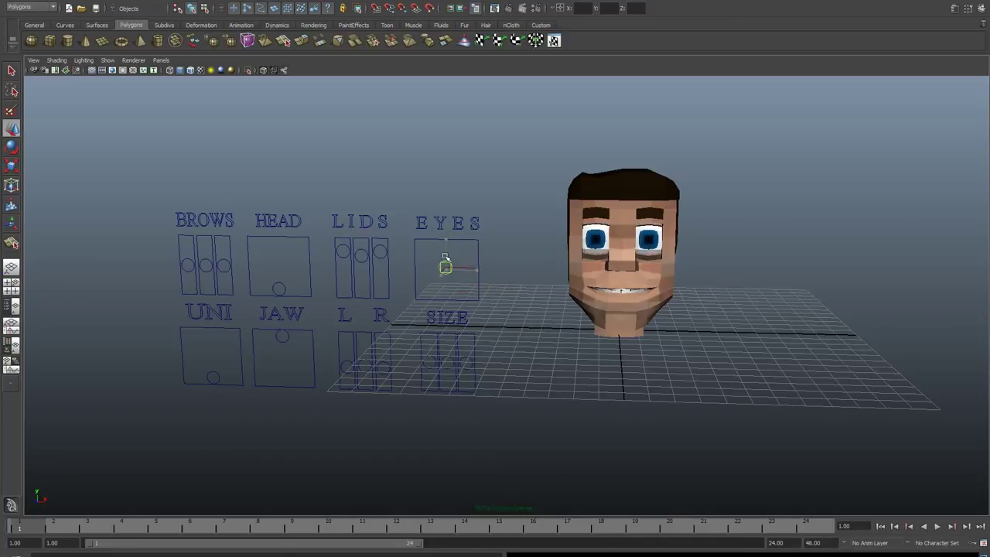
pyautogui.click(450, 360)
# Drag the SIZE control up to enlarge the eyes and raise the right BROWS control.
pyautogui.click(449, 360)
pyautogui.moveTo(448, 364); pyautogui.dragTo(447, 348)
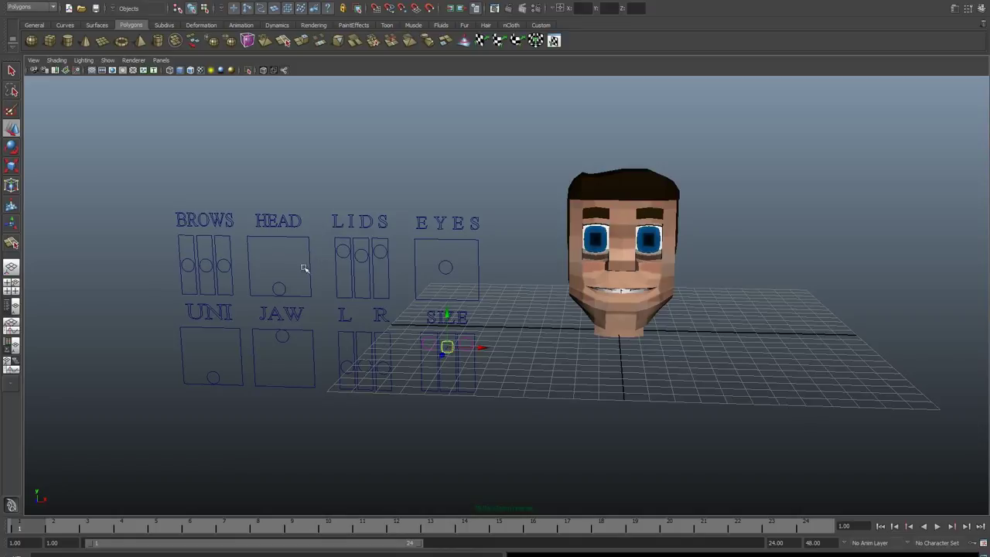
pyautogui.click(224, 266)
pyautogui.moveTo(224, 265); pyautogui.dragTo(222, 243)
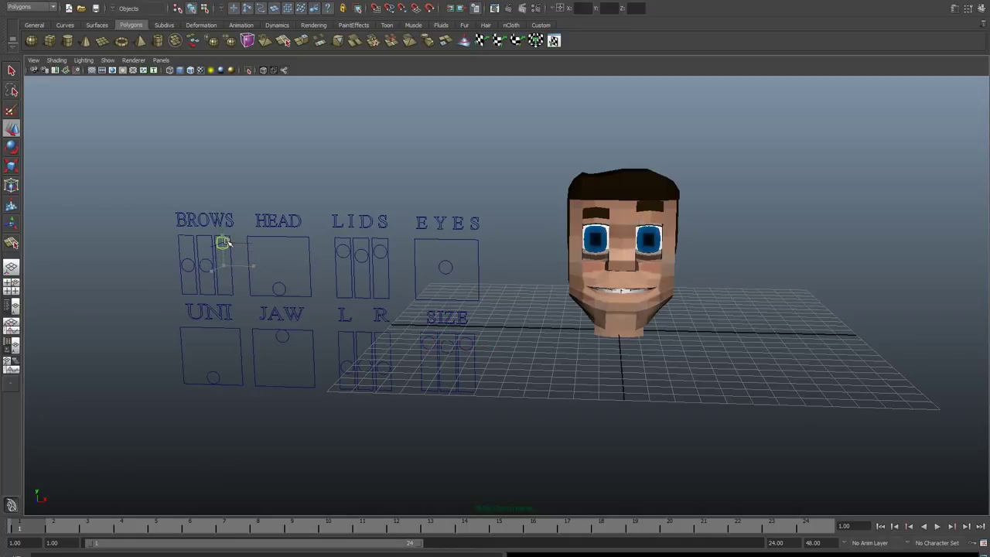
# Lower the JAW control to show the teeth, then raise it back into a closed smile.
pyautogui.click(280, 287)
pyautogui.click(282, 337)
pyautogui.click(282, 339)
pyautogui.moveTo(283, 337)
pyautogui.mouseDown()
pyautogui.moveTo(277, 356)
pyautogui.moveTo(291, 363)
pyautogui.mouseUp()
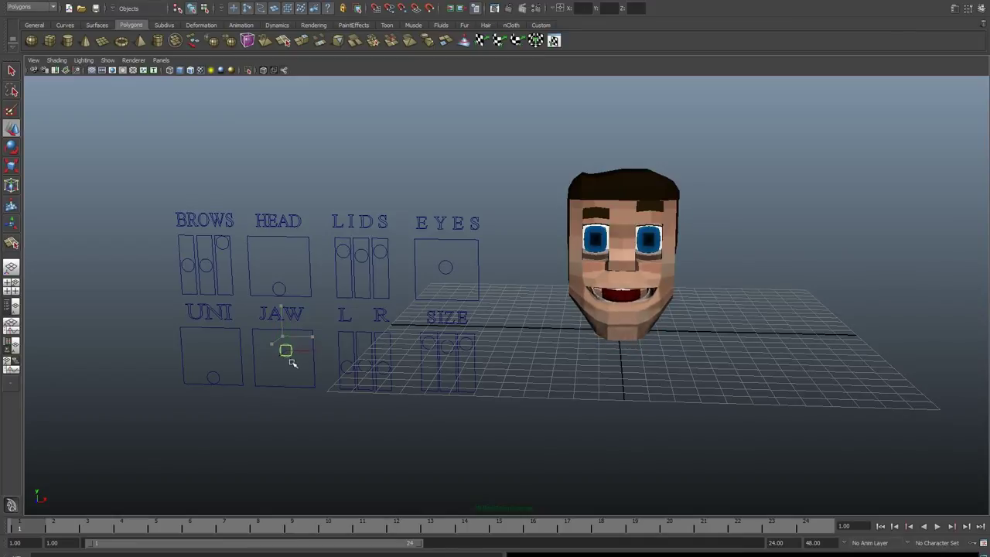
pyautogui.moveTo(292, 363); pyautogui.dragTo(279, 338)
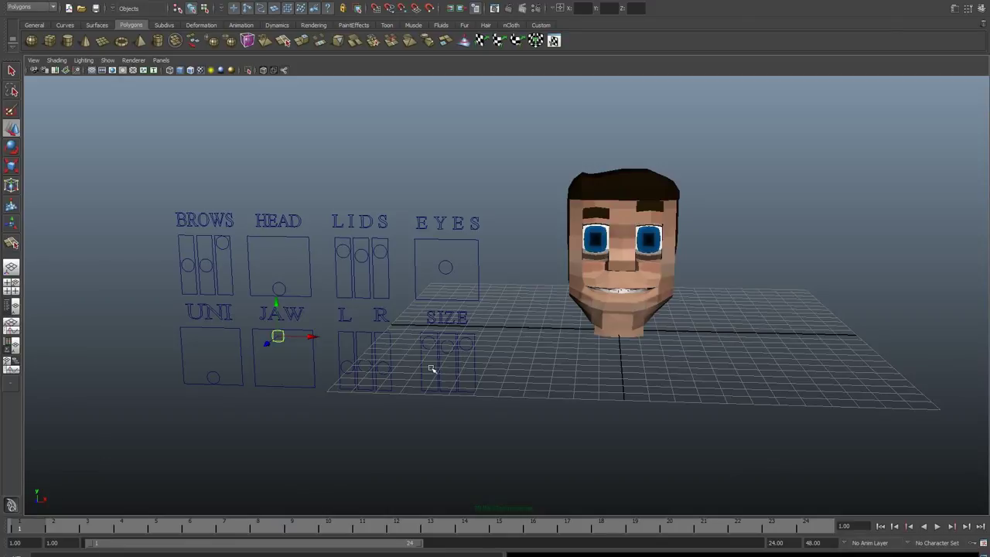